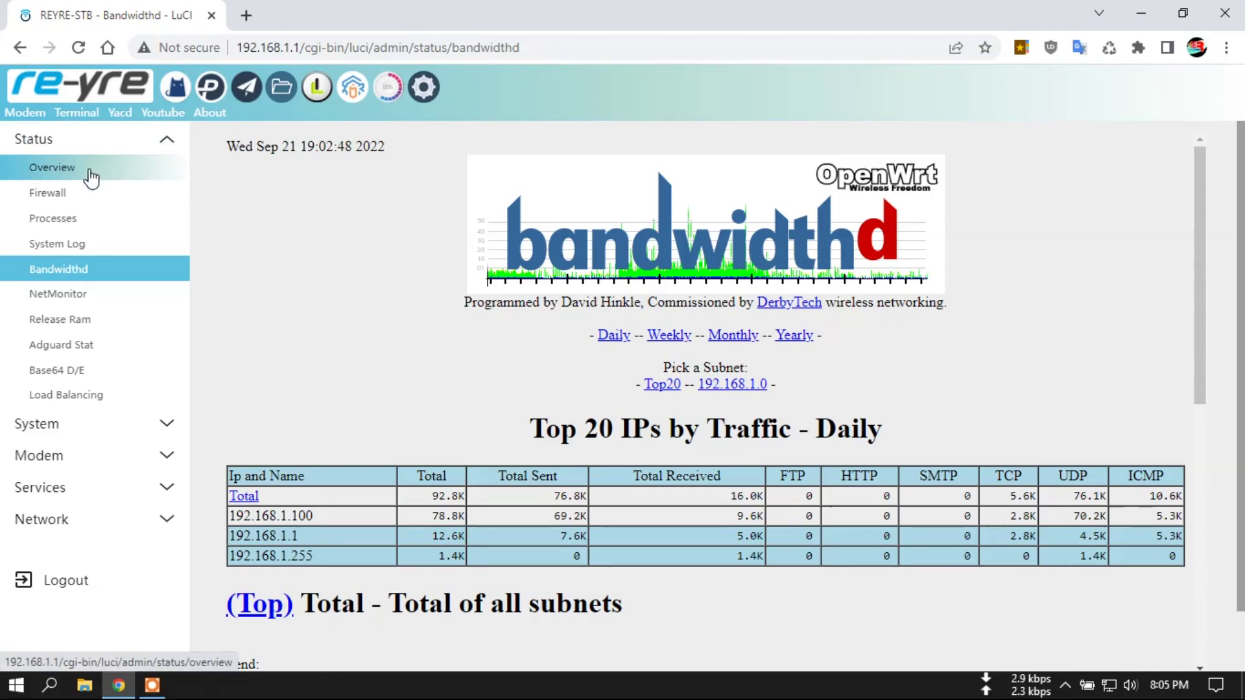
View the firewall status page and review the AdGuard Home statistics dashboard
click(83, 195)
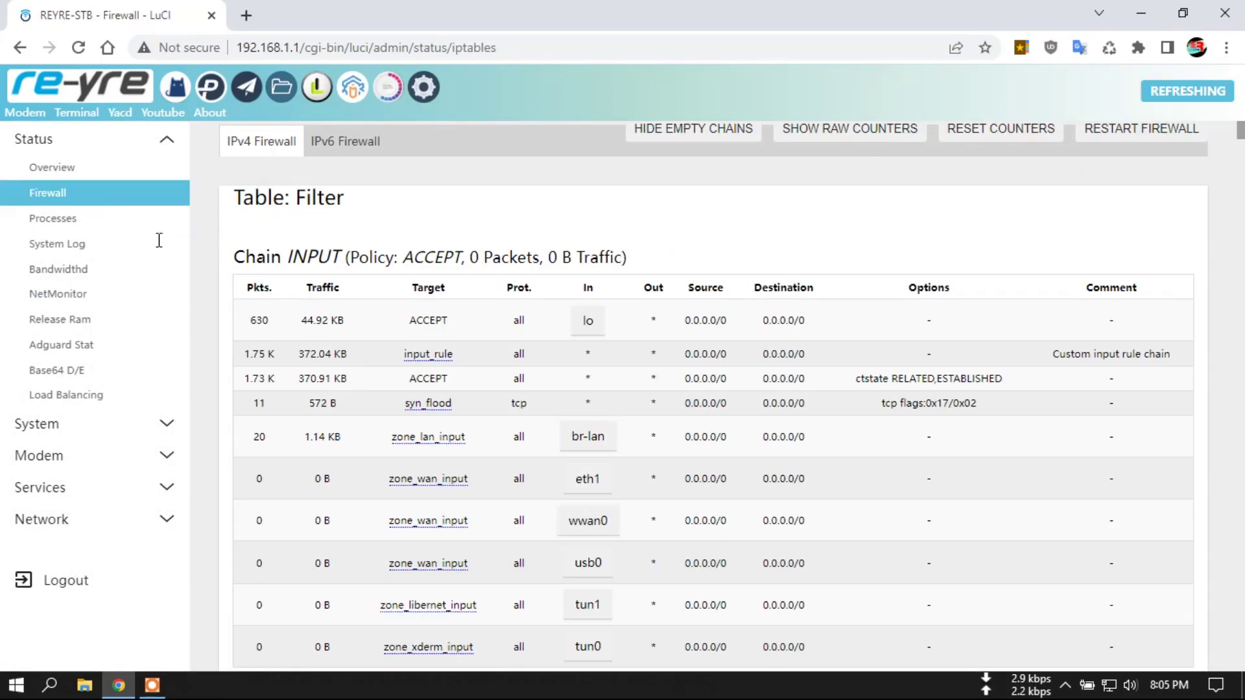
click(70, 349)
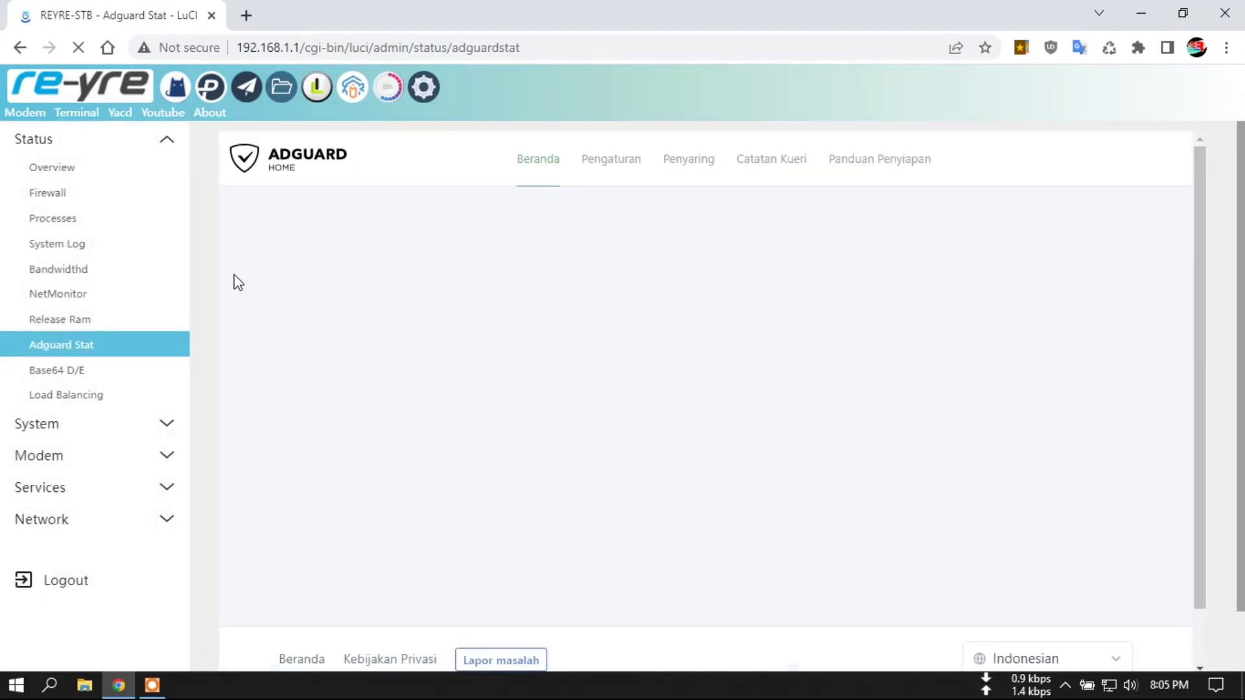
scroll(720, 279, down, 1)
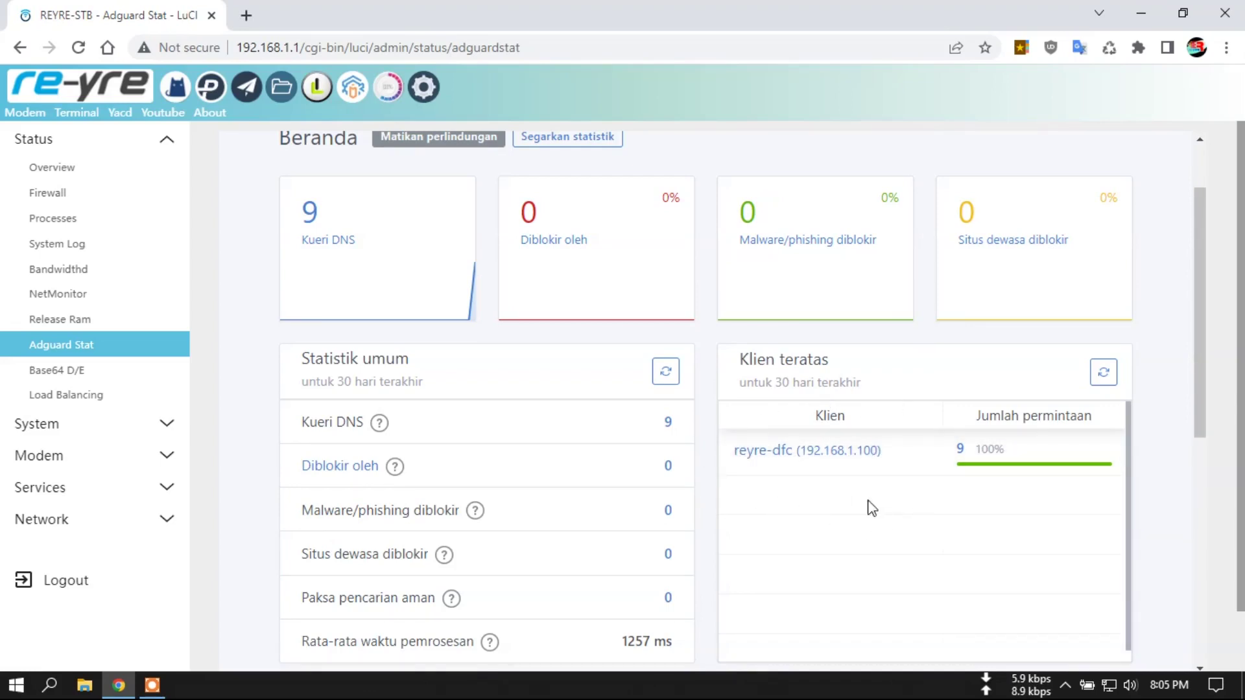
drag(1206, 315, 1204, 270)
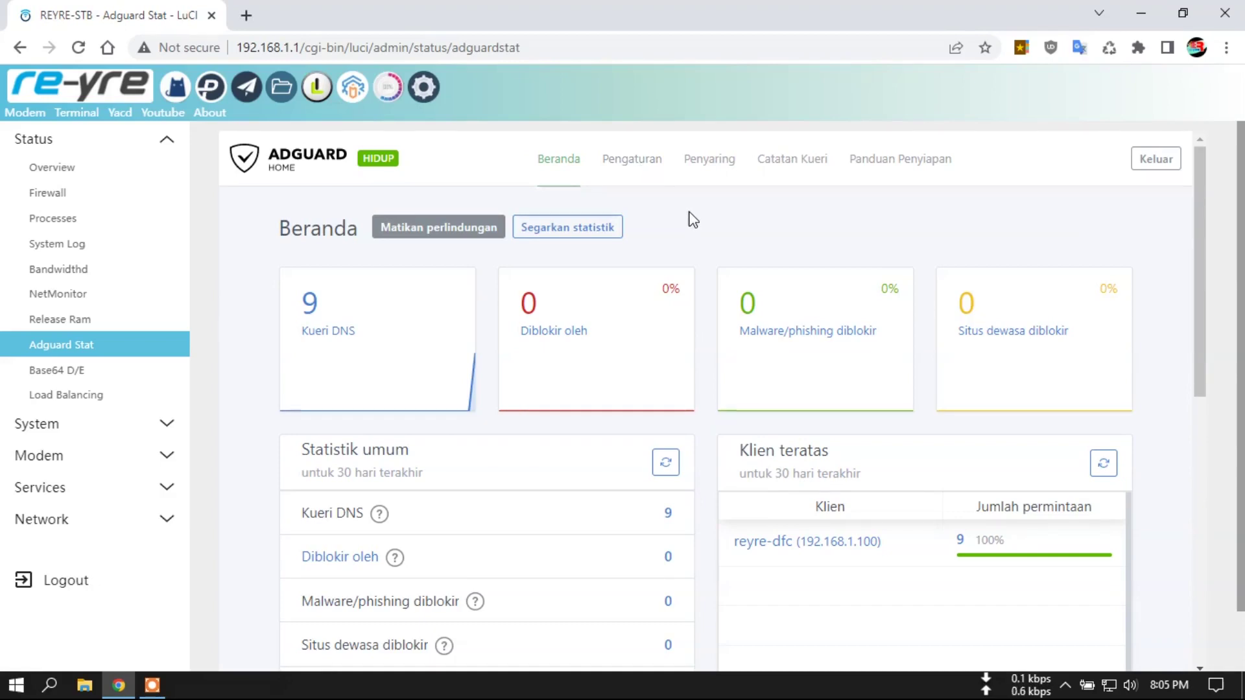
View AdGuard Home's client settings (Pengaturan klien) and DHCP settings (Pengaturan DHCP)
click(649, 167)
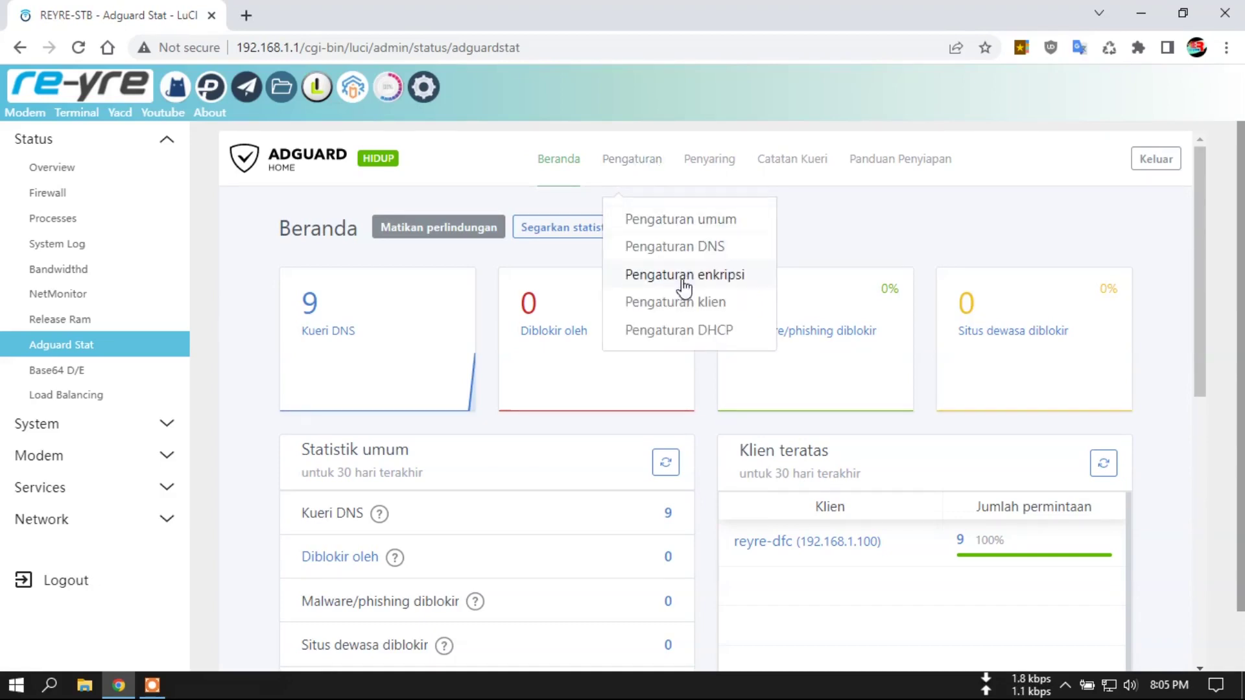
click(655, 302)
mouse_move(1199, 203)
mouse_down()
mouse_move(1195, 472)
mouse_move(1190, 208)
mouse_up()
click(639, 161)
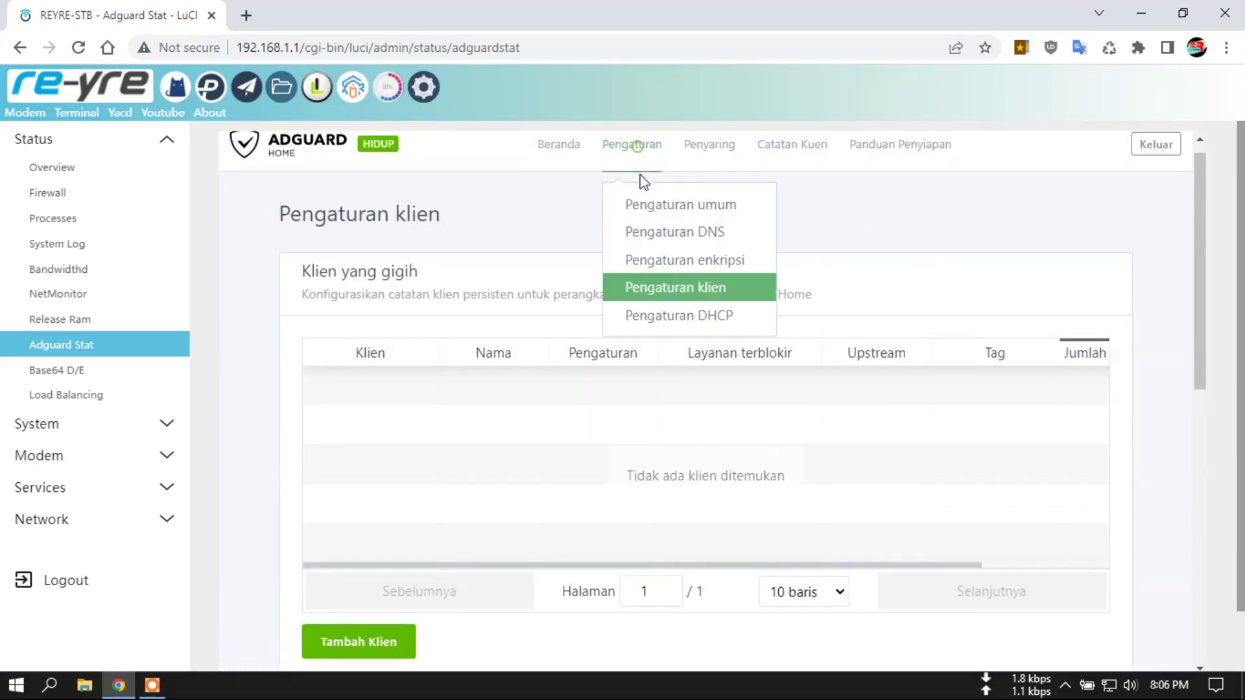
click(677, 315)
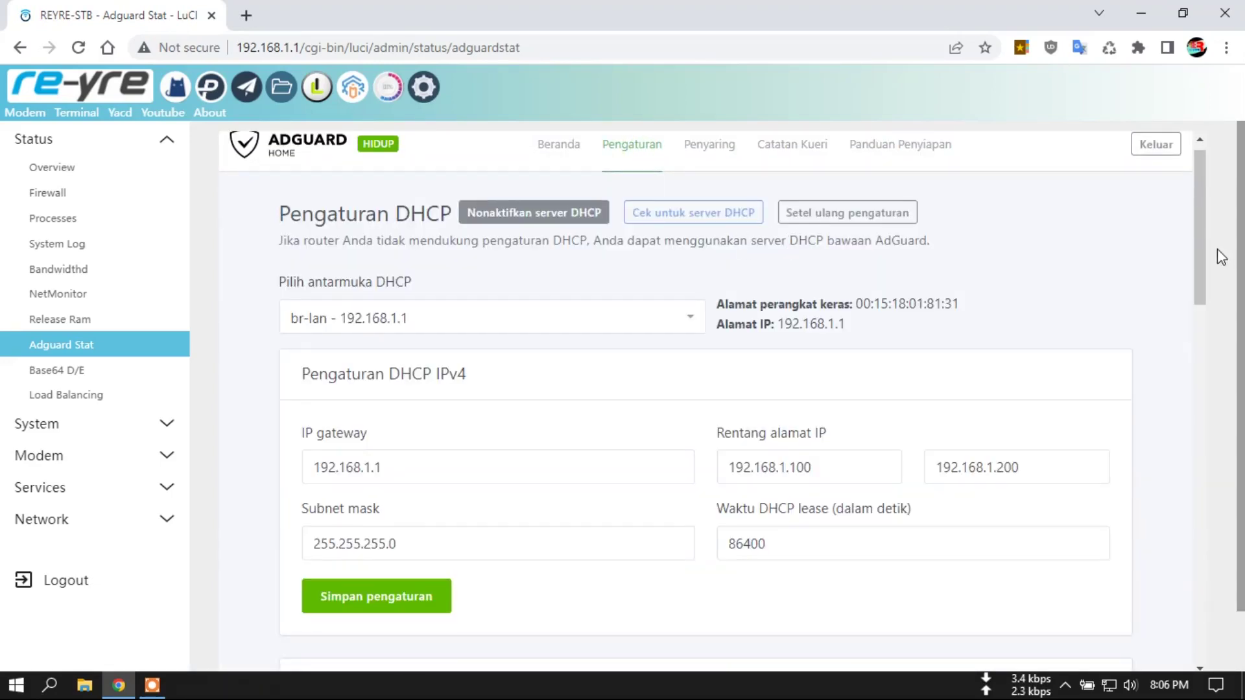
Return to the AdGuard Home dashboard (Beranda) and review its general statistics, top clients and top queried domains
click(561, 146)
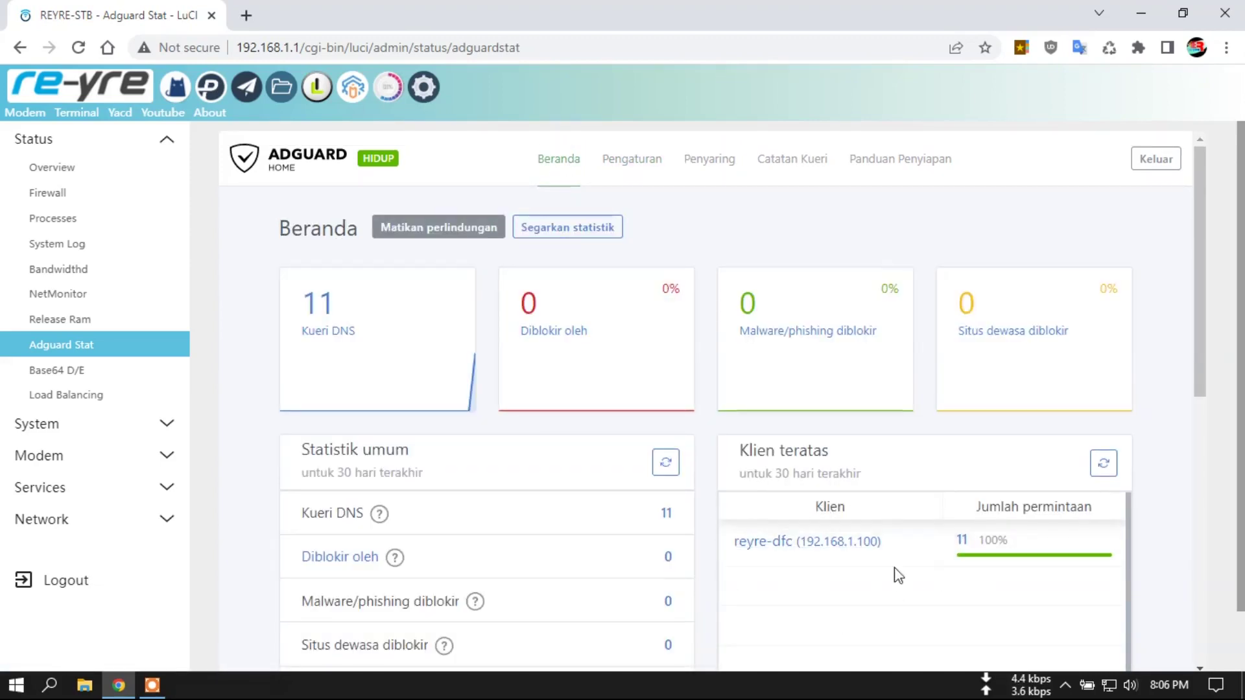
scroll(1195, 367, down, 1)
scroll(1193, 415, down, 4)
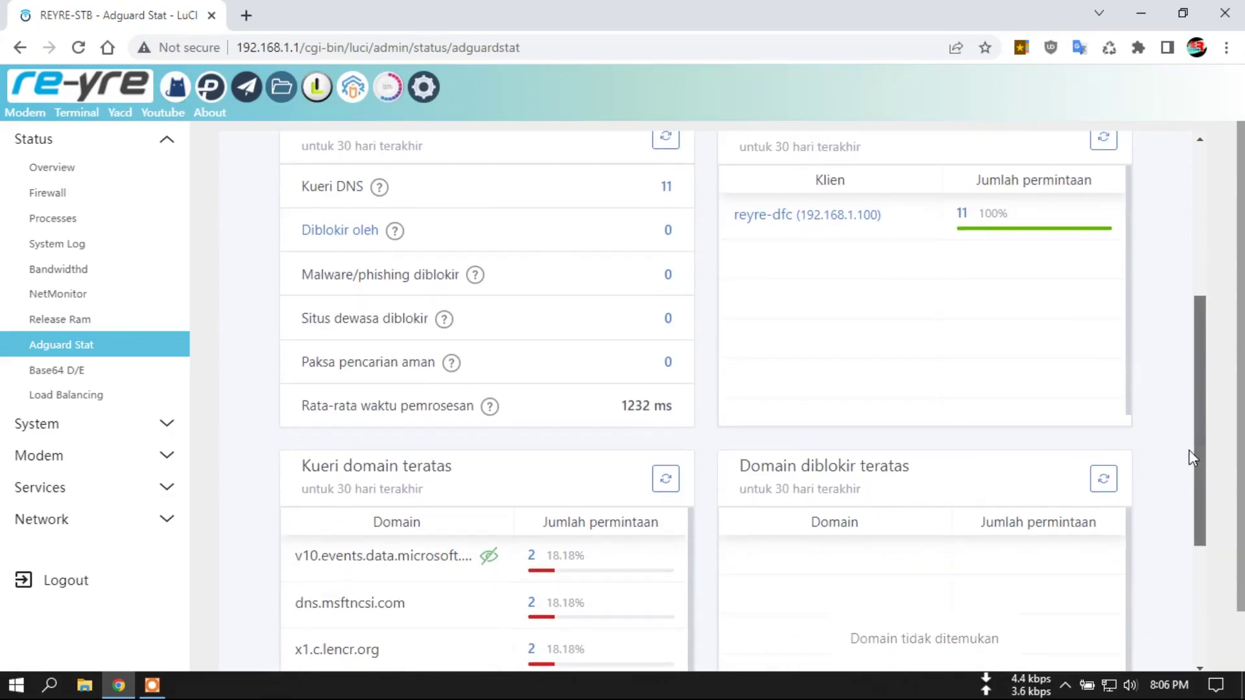
scroll(1187, 383, up, 2)
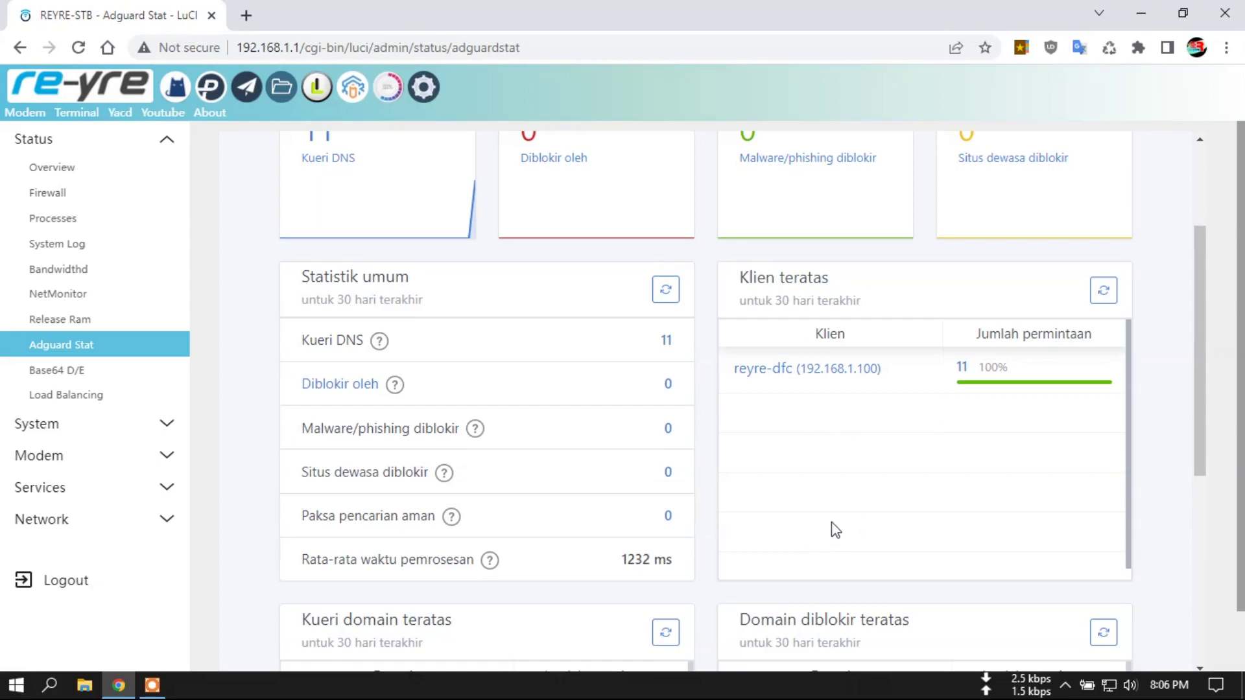
drag(1199, 387, 1196, 447)
View the Base64 decode/encode tool and the load balancing interface status
click(73, 376)
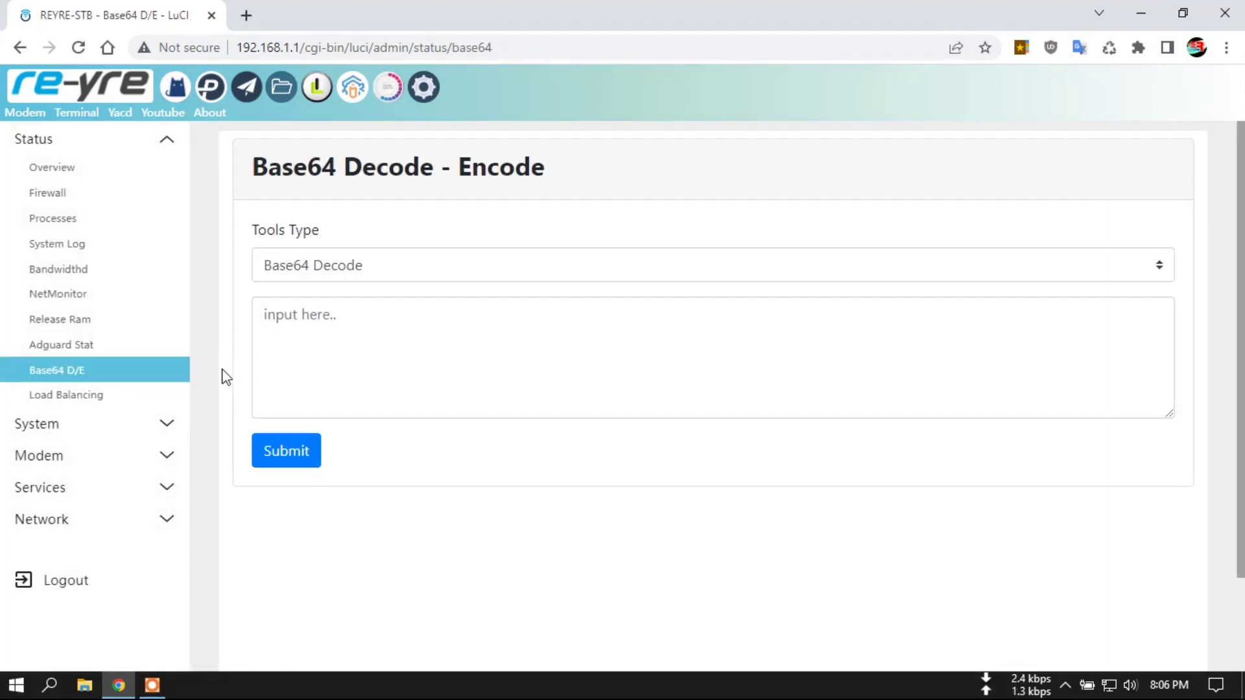
click(79, 394)
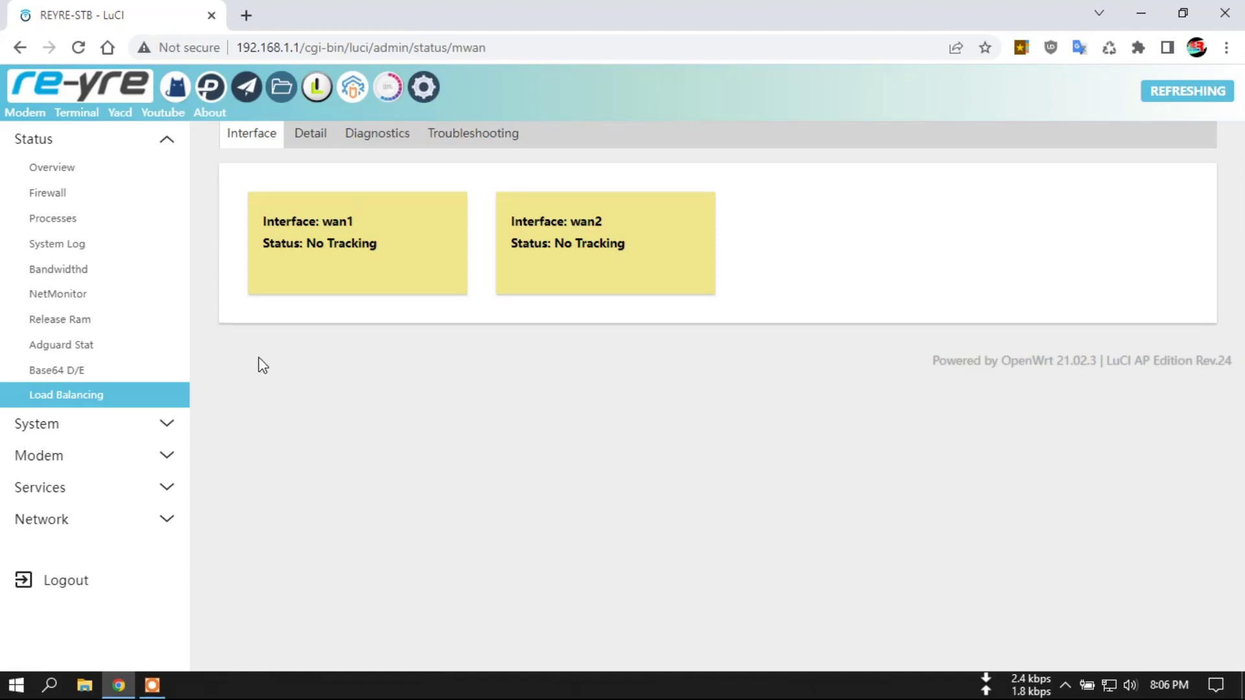
View the router's root folder listing in File Manager and the disk overview in Disk Manager
click(122, 427)
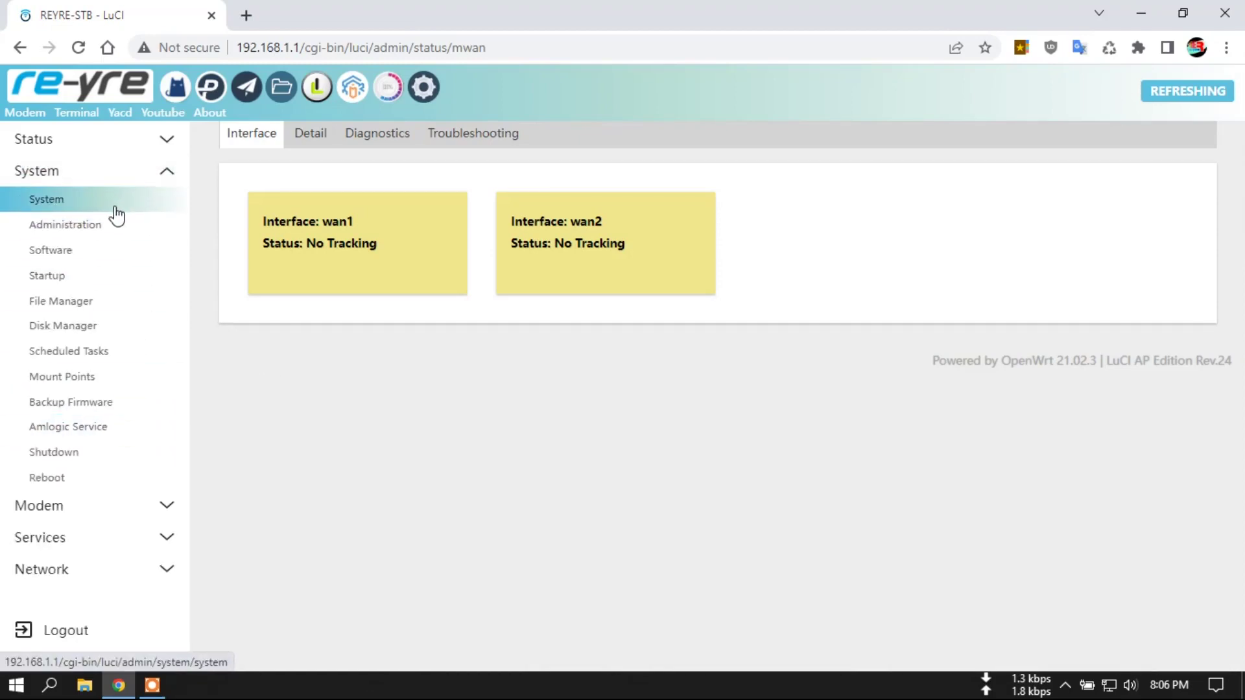
click(85, 307)
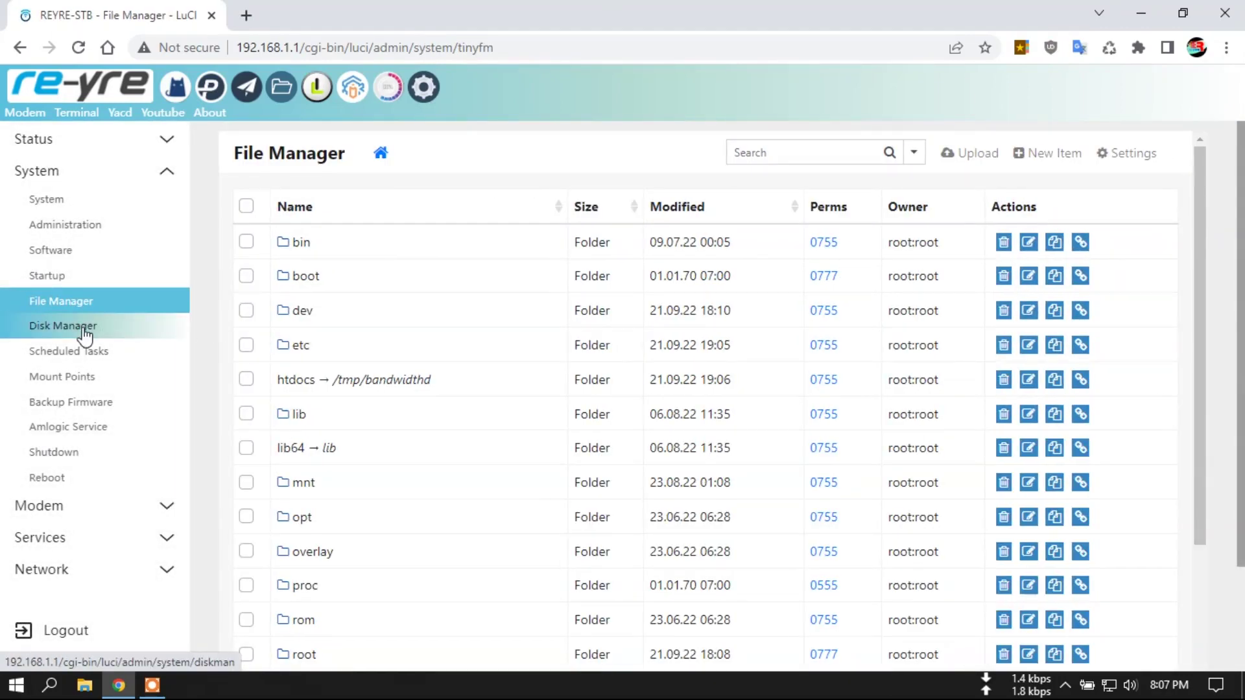
click(83, 327)
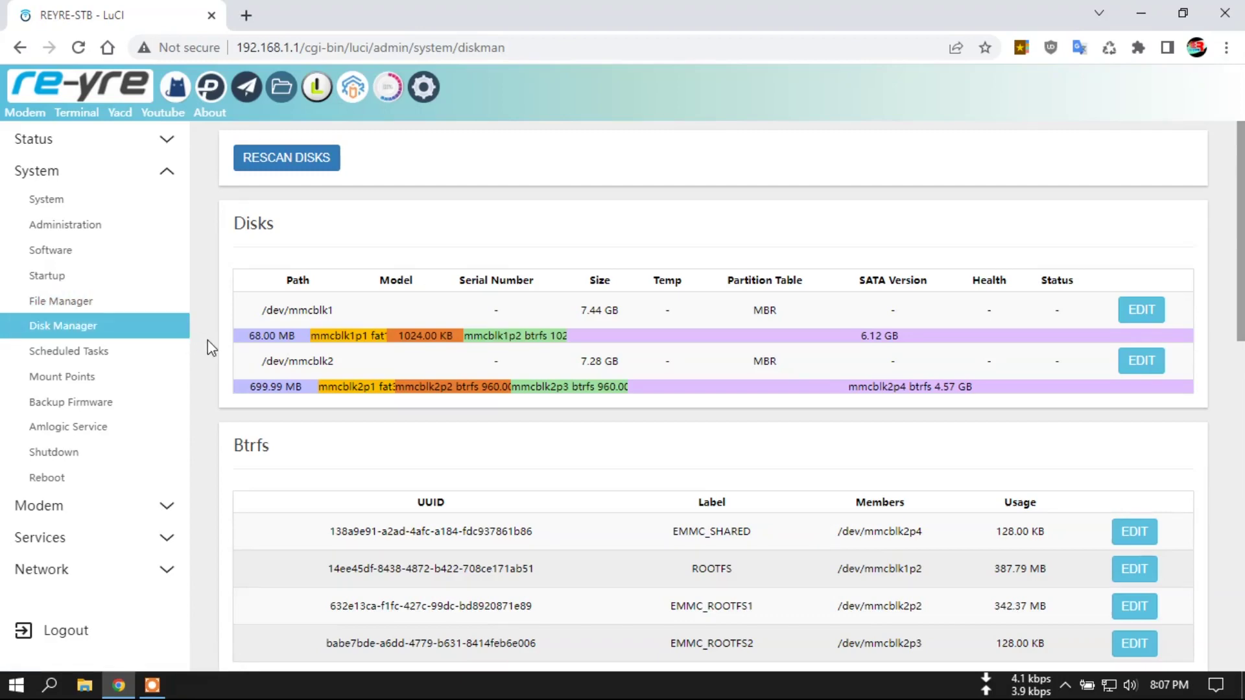
Browse in File Manager to the boot/dtb/B860H folder to view its device tree file
click(86, 302)
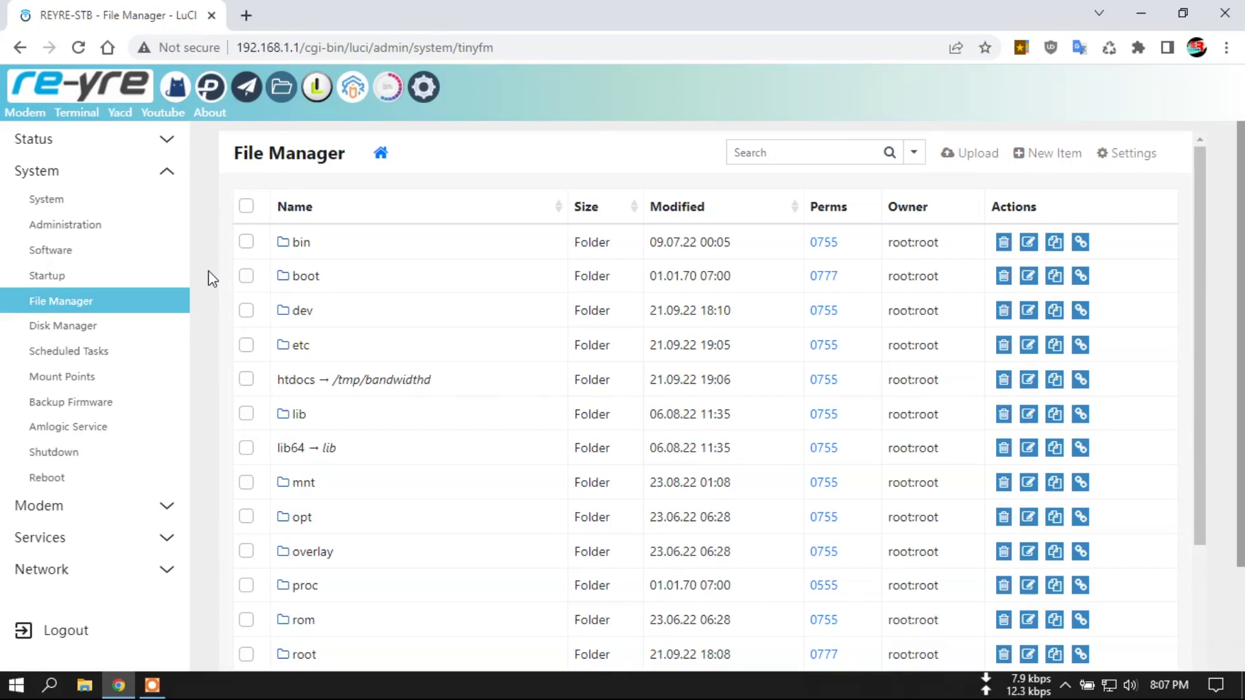
click(306, 277)
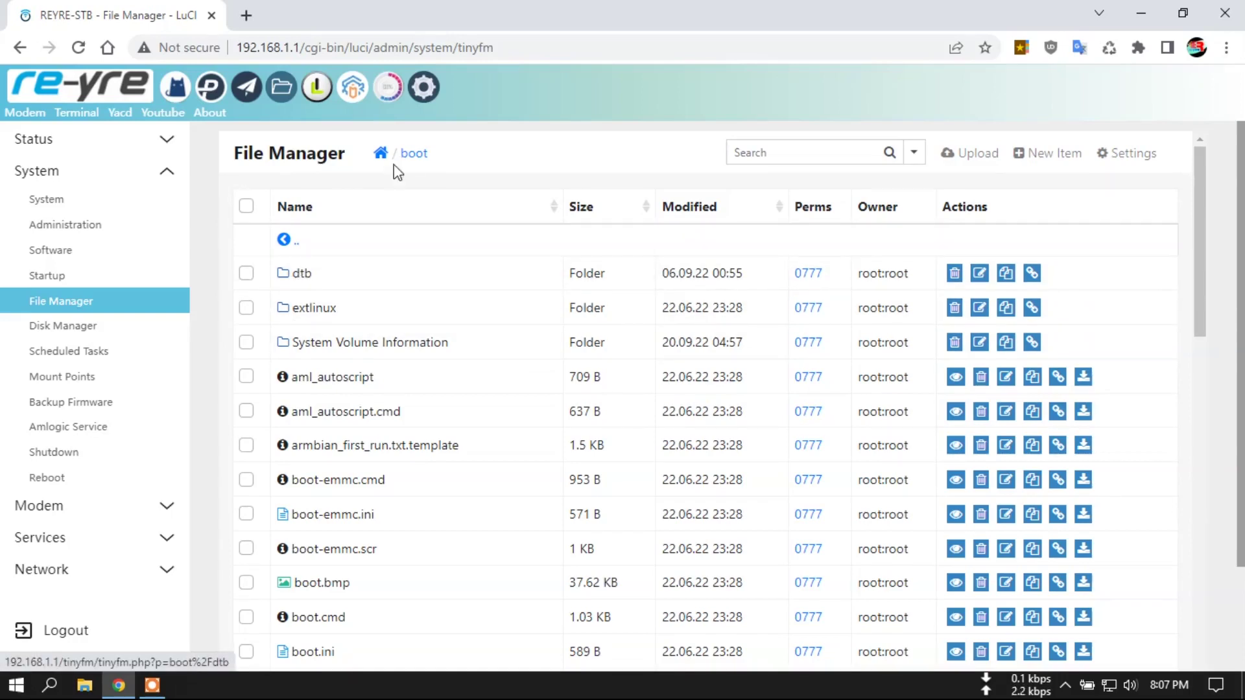
click(301, 272)
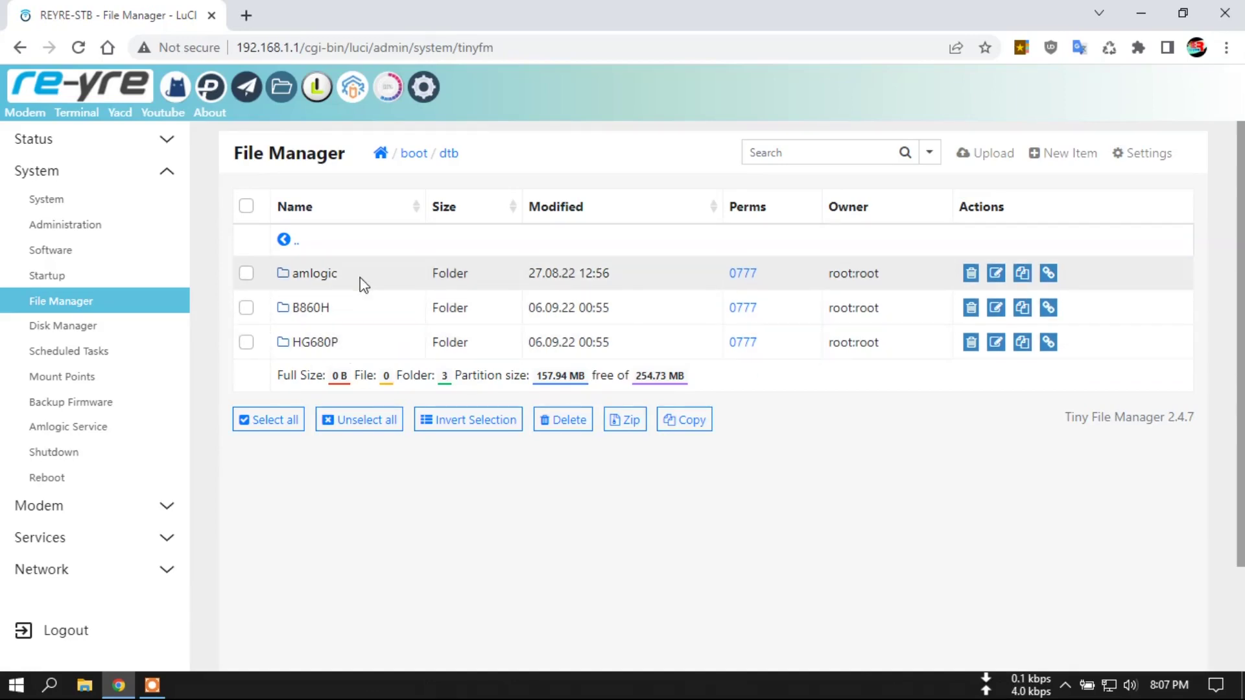
click(320, 309)
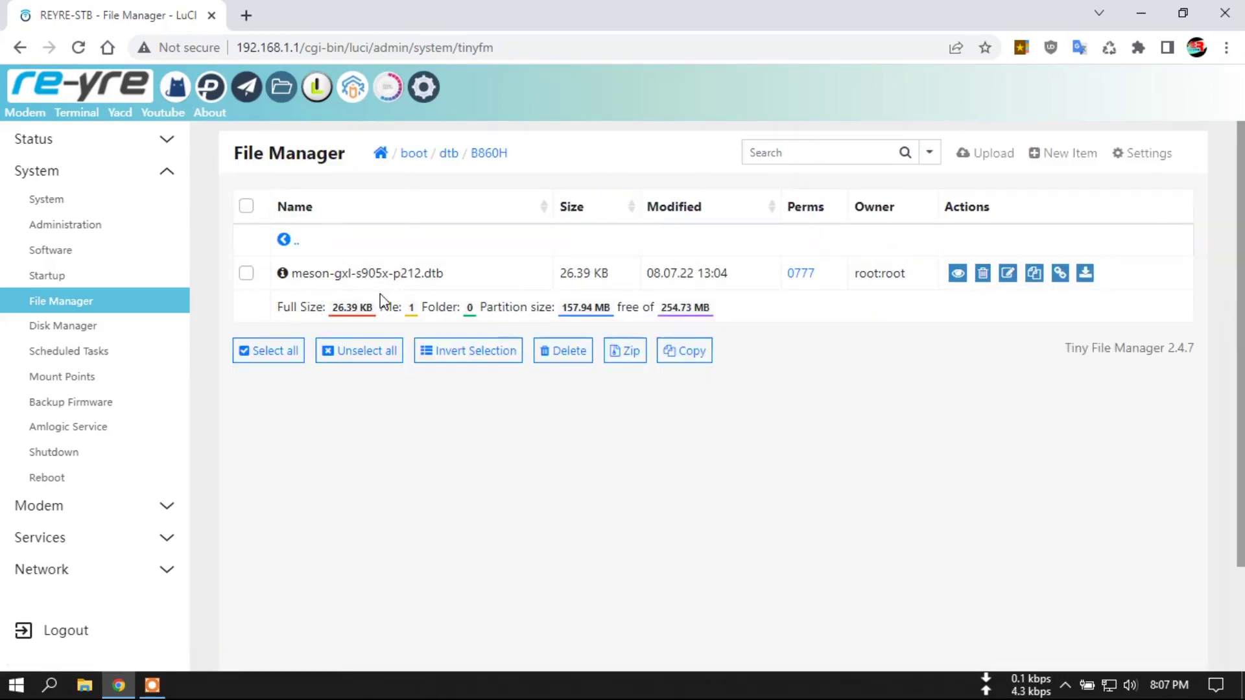
Go back up from the B860H folder through dtb and boot to the root folder and look over its contents
click(445, 161)
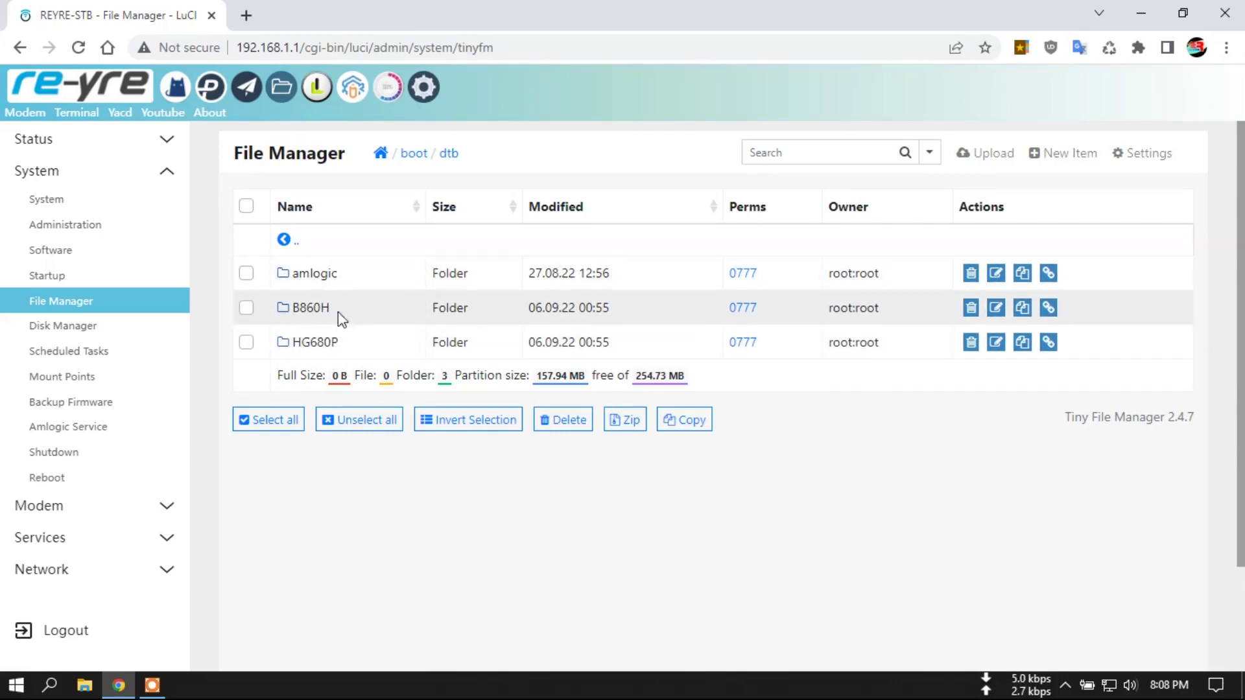
click(415, 154)
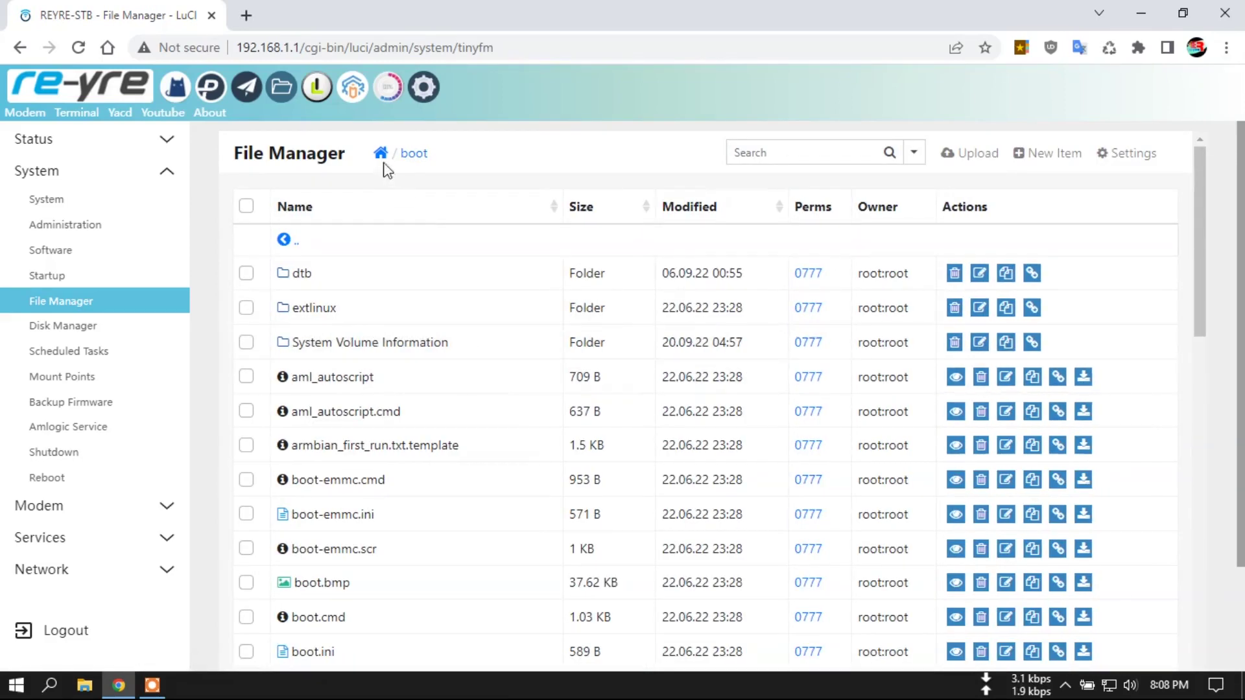
click(381, 156)
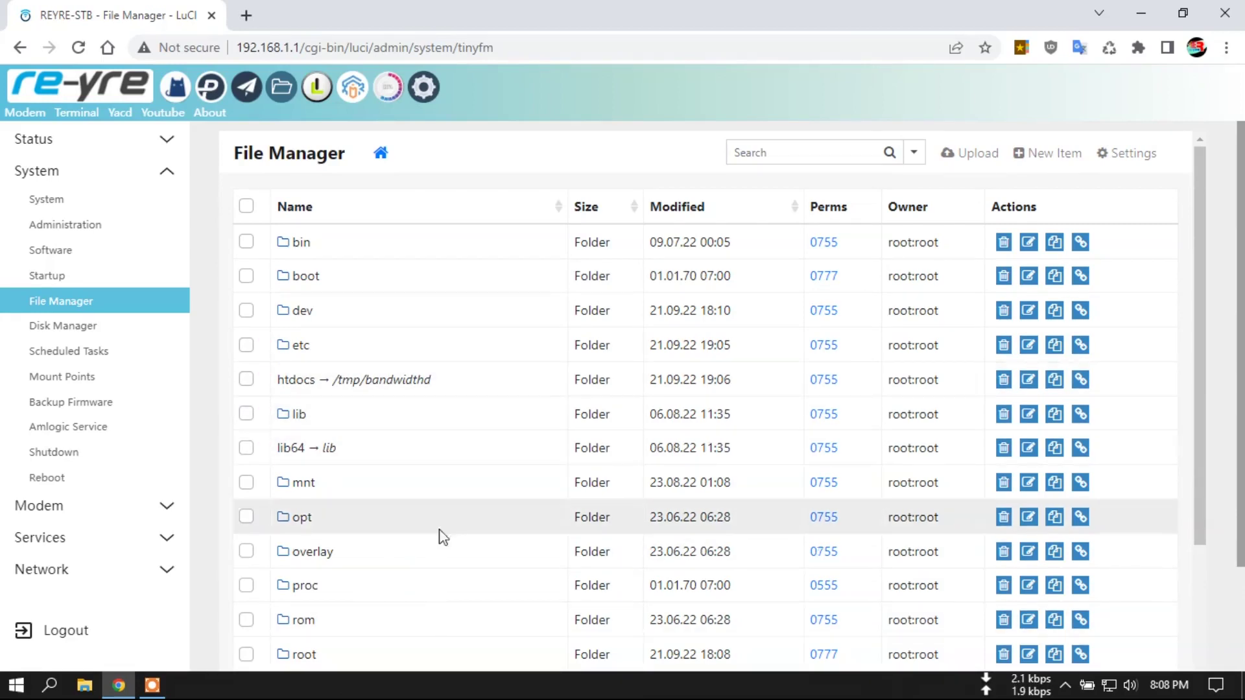
scroll(454, 522, down, 2)
scroll(471, 532, up, 2)
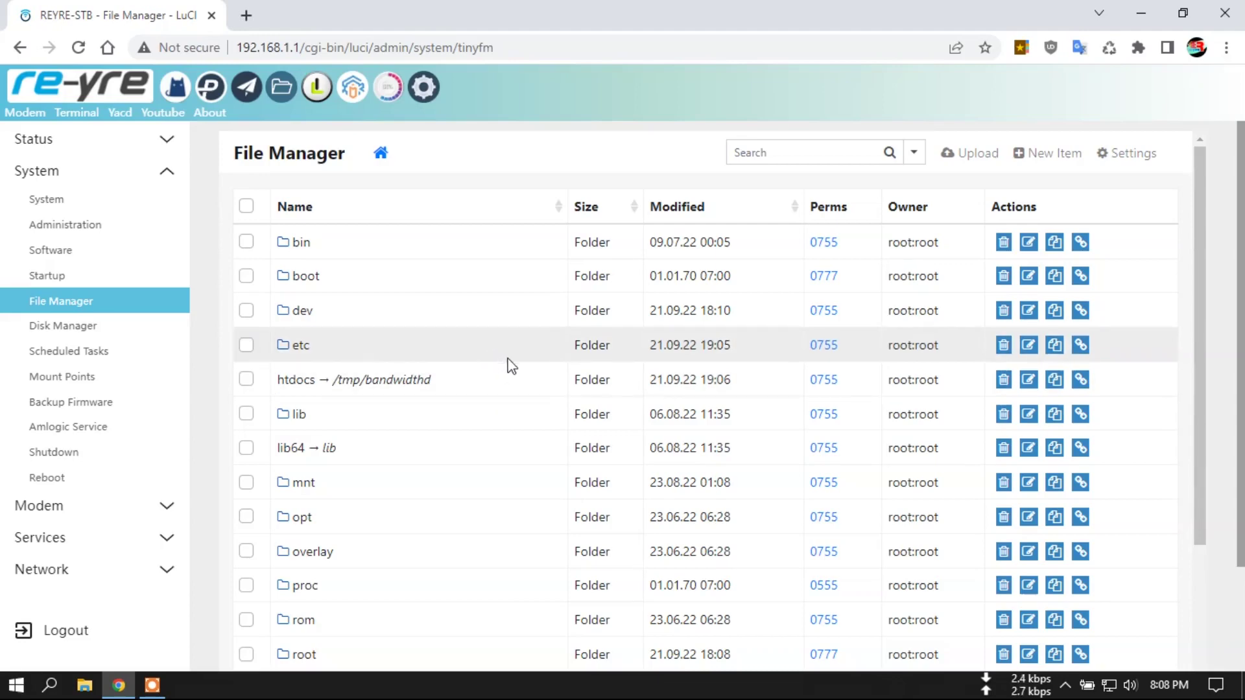
Locate modules.d inside the etc folder and open it
click(305, 353)
scroll(469, 442, down, 7)
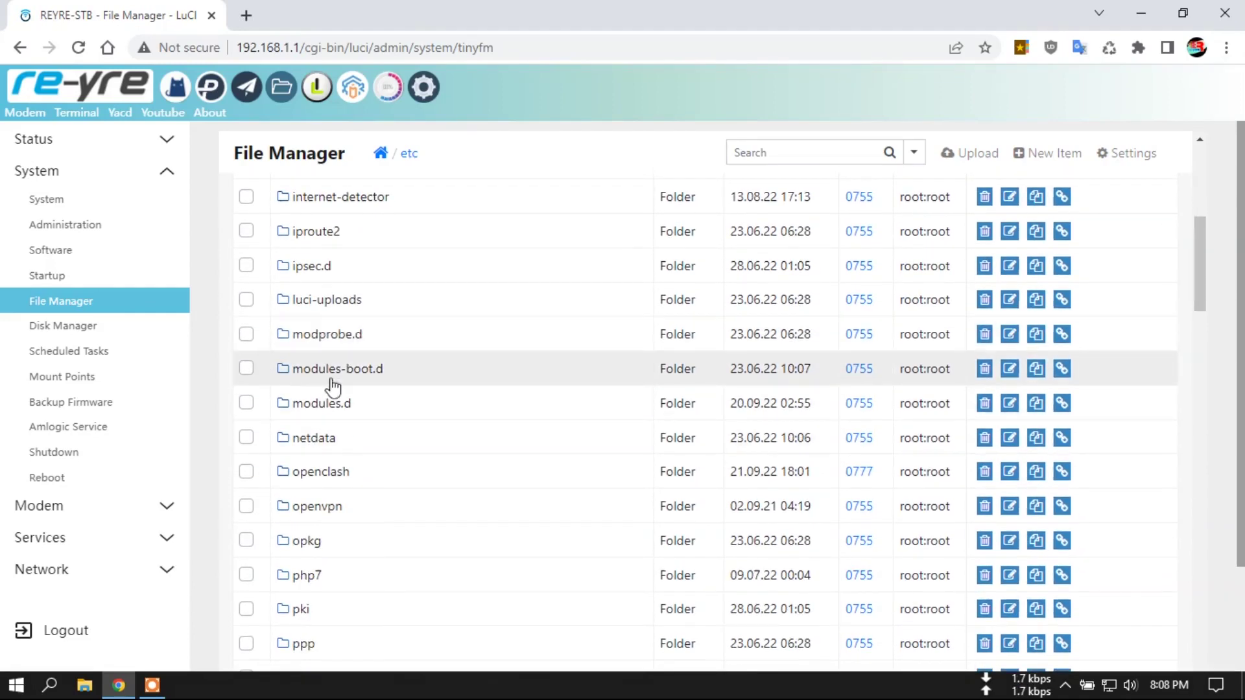
click(323, 404)
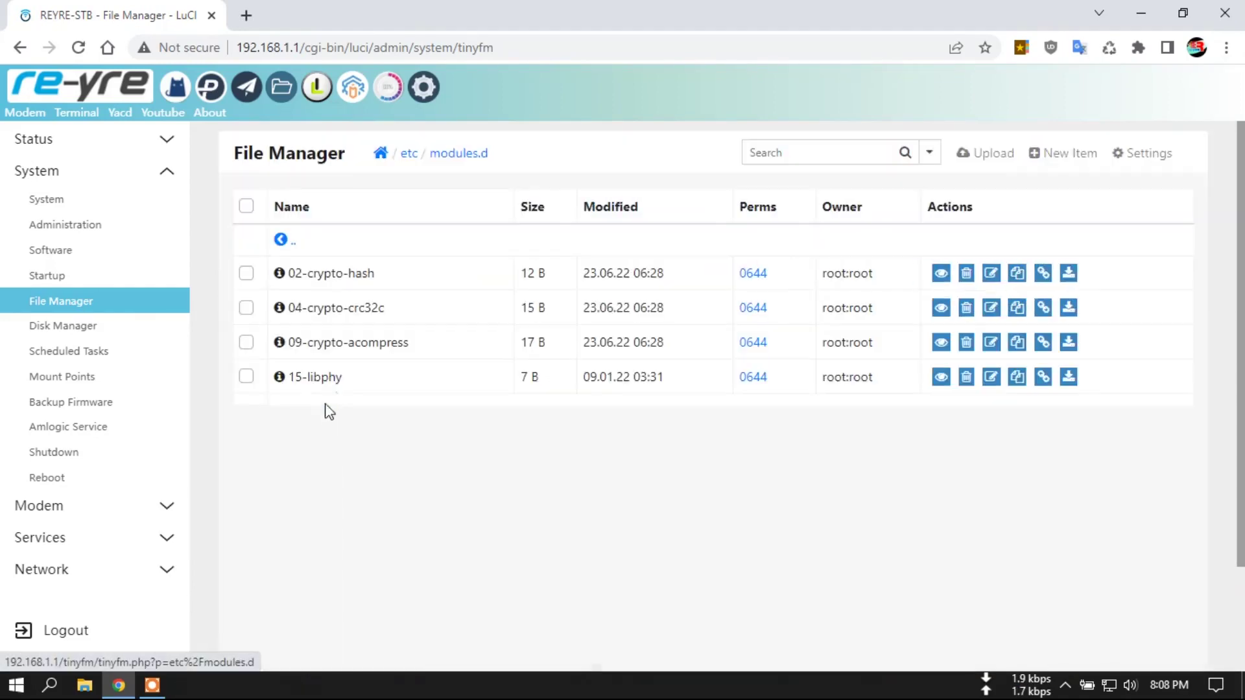
Look through the kernel module files in modules.d and mark the 8189fs file
scroll(446, 441, down, 8)
scroll(446, 451, down, 15)
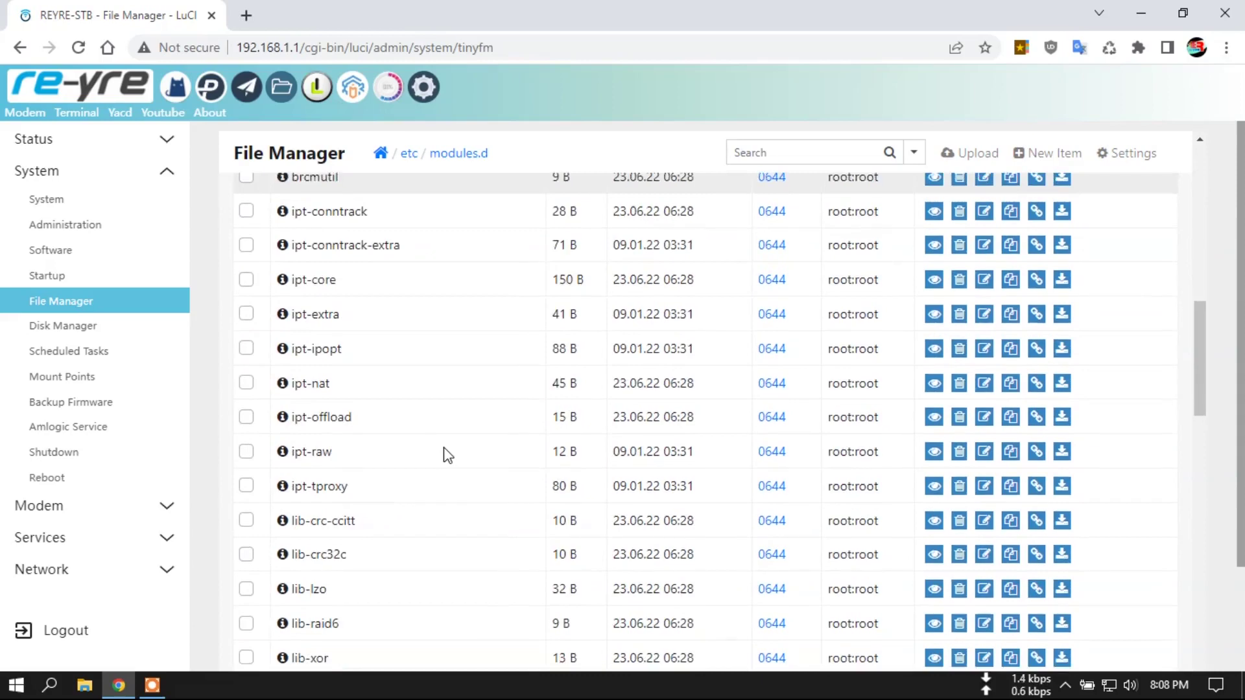
scroll(448, 456, down, 7)
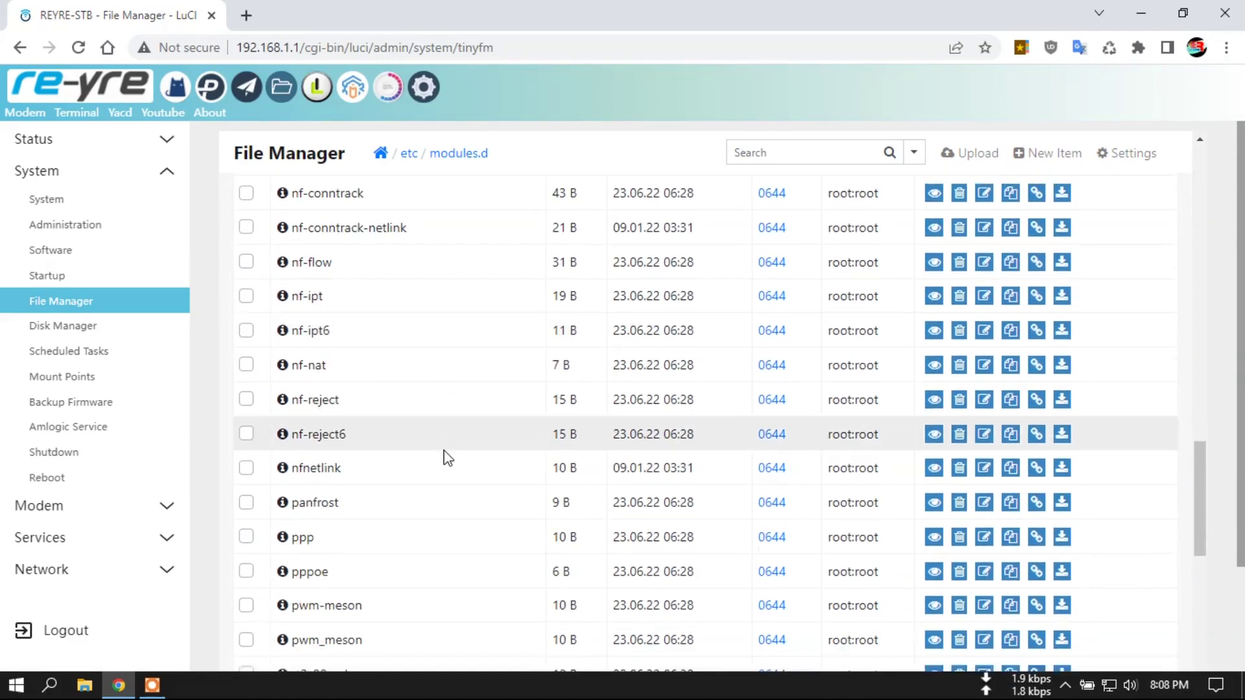
scroll(448, 460, down, 4)
scroll(449, 464, up, 11)
scroll(449, 466, down, 1)
scroll(447, 468, up, 6)
scroll(450, 472, up, 11)
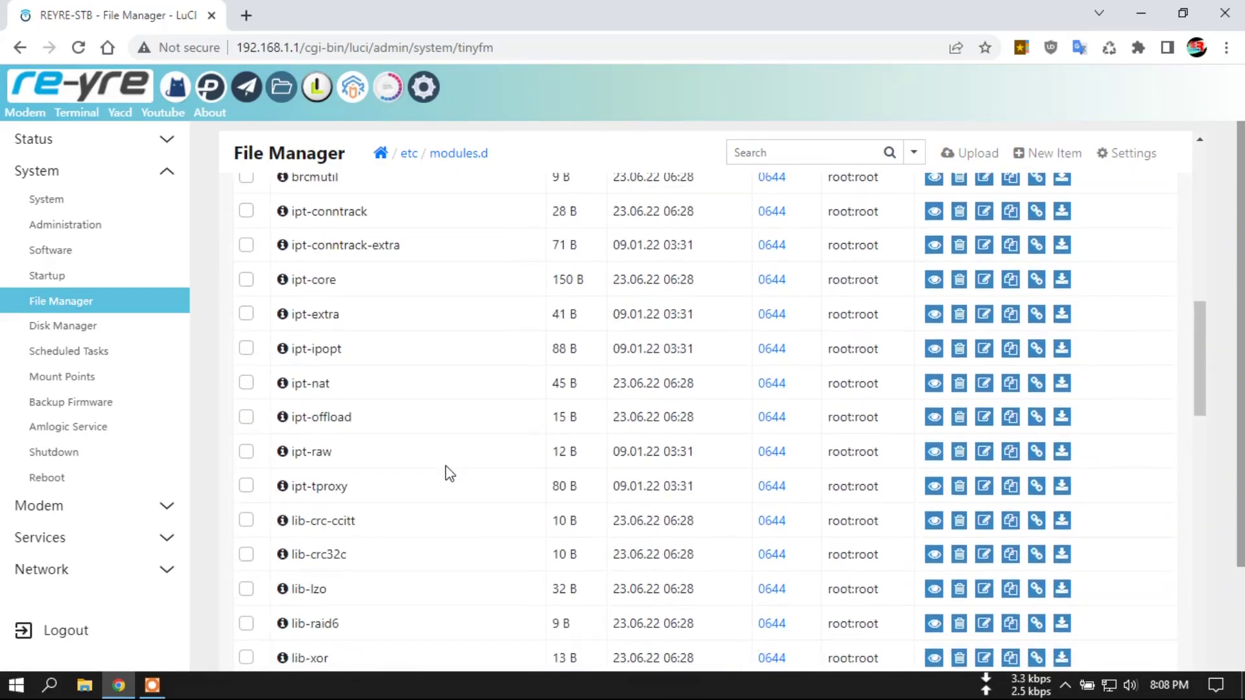
scroll(449, 475, up, 3)
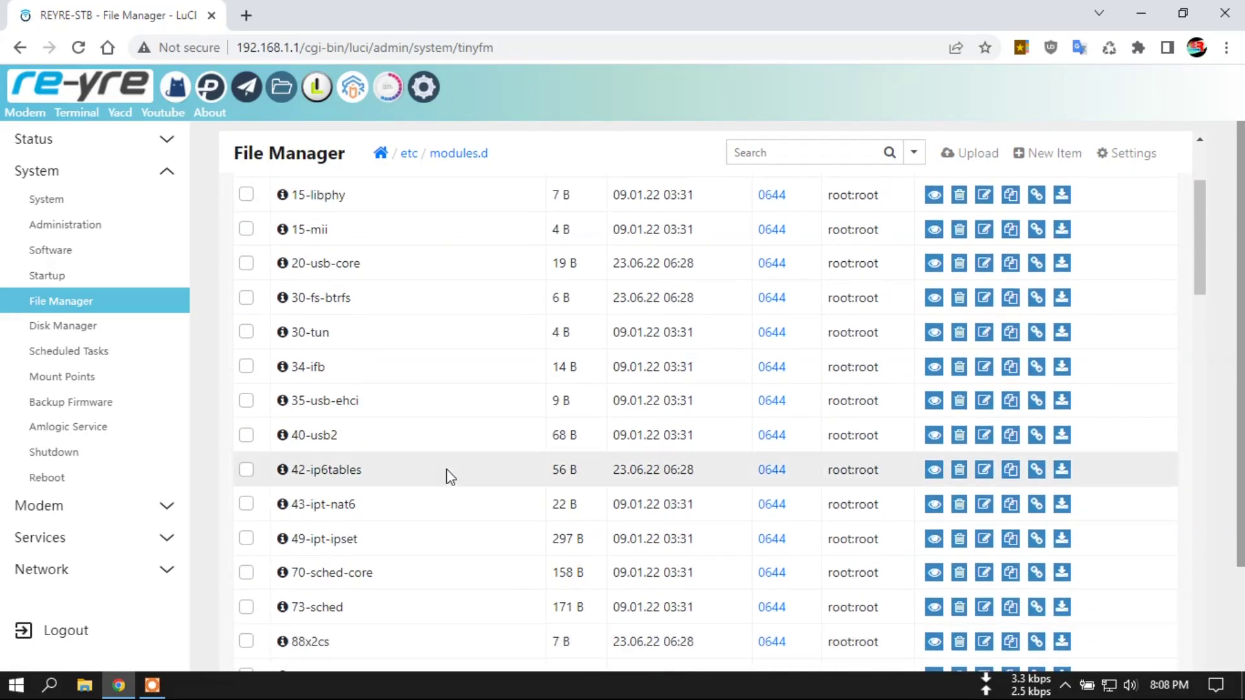
scroll(450, 476, down, 4)
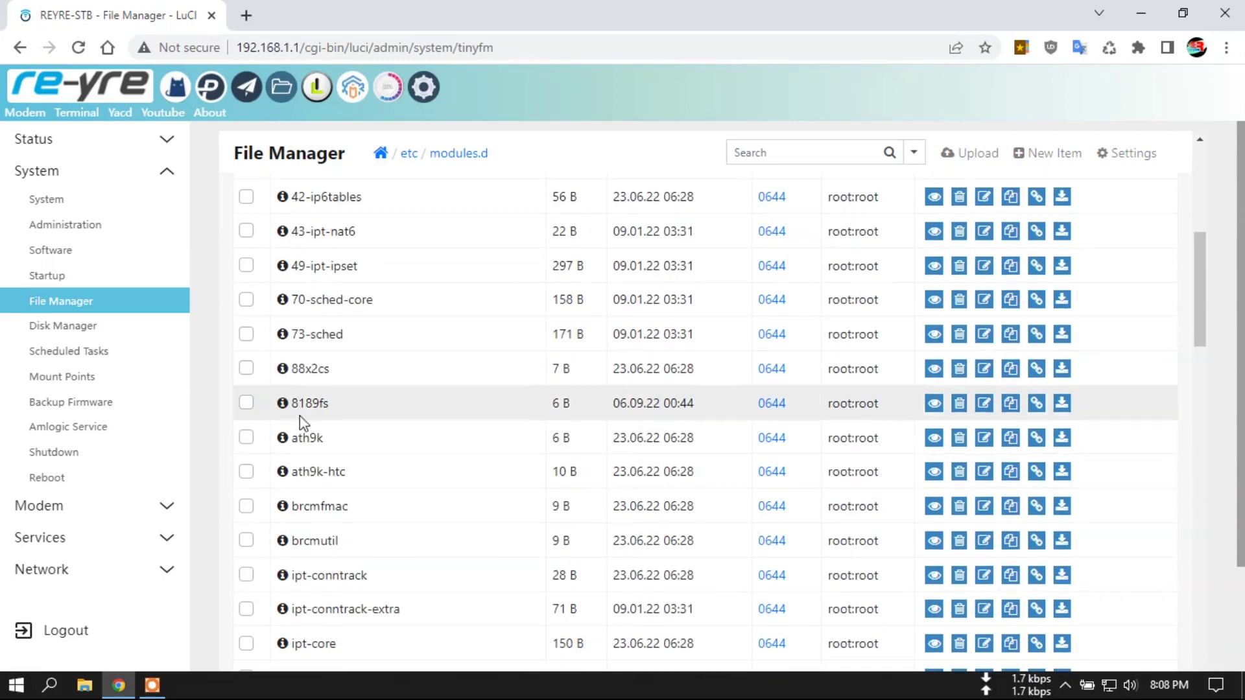
click(252, 403)
Revisit the Disk Manager and open the Install OpenWrt page of the Amlogic Service
click(78, 332)
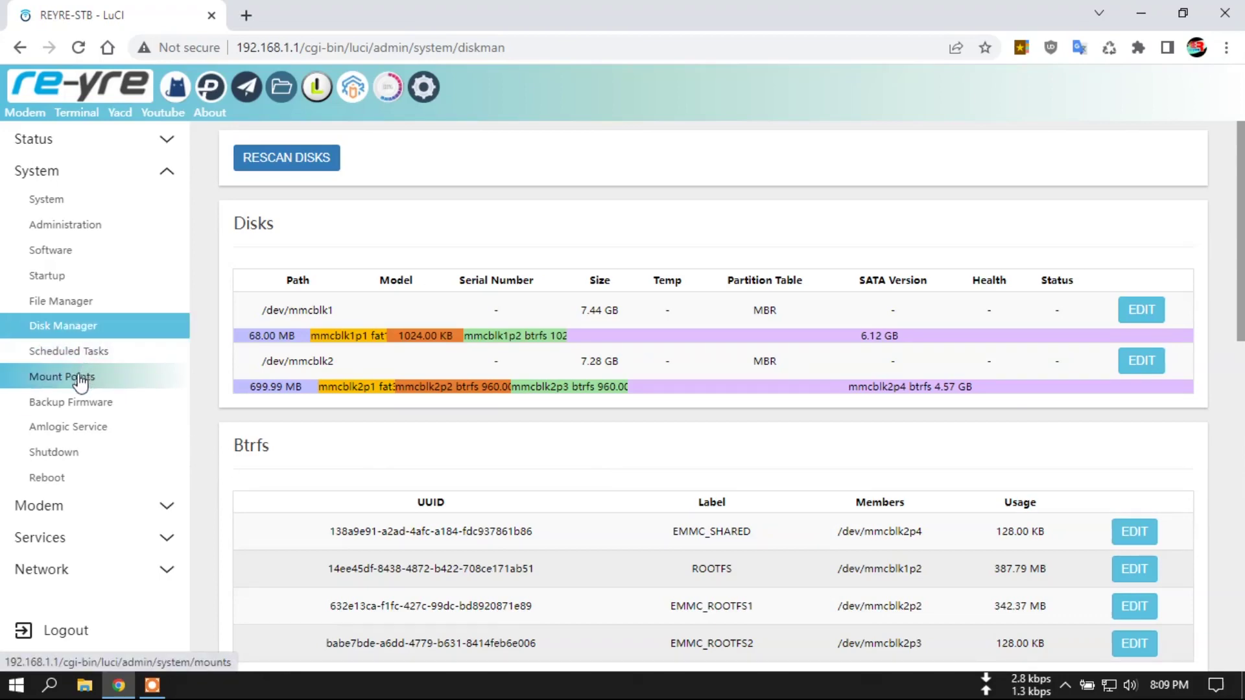
click(71, 428)
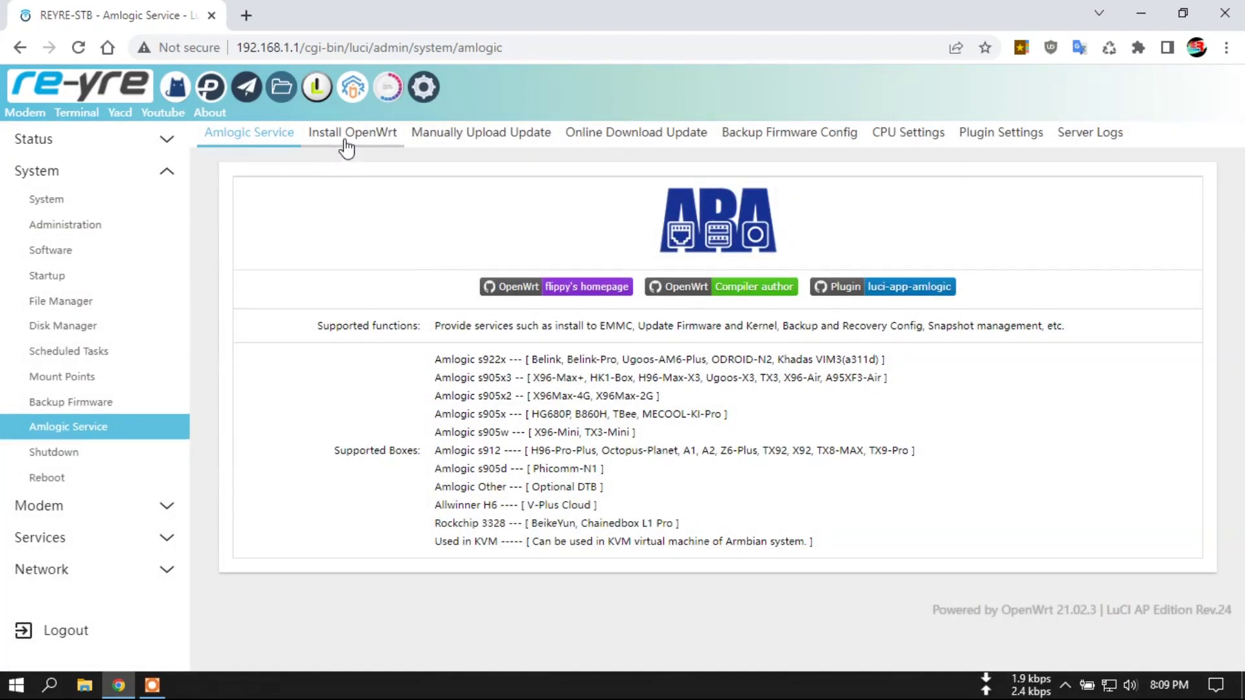
click(347, 144)
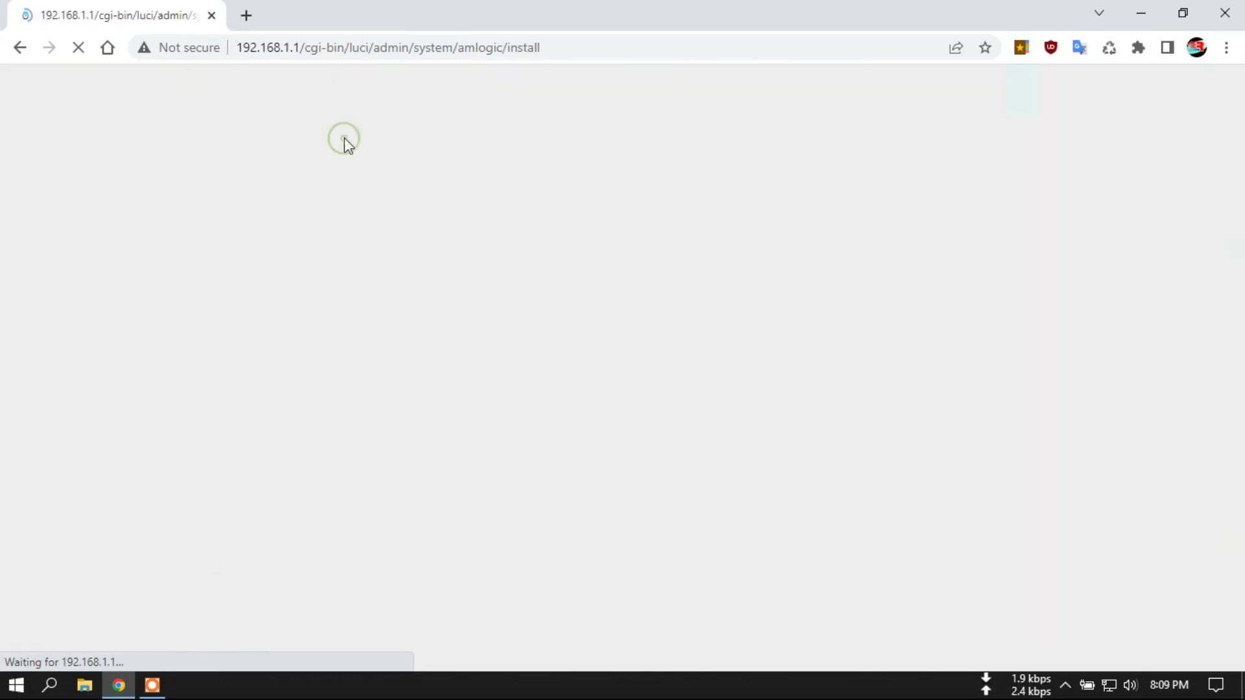
Examine the device models offered for the OpenWrt installation, including B860H, and close the list without choosing one
click(733, 210)
drag(745, 240, 741, 214)
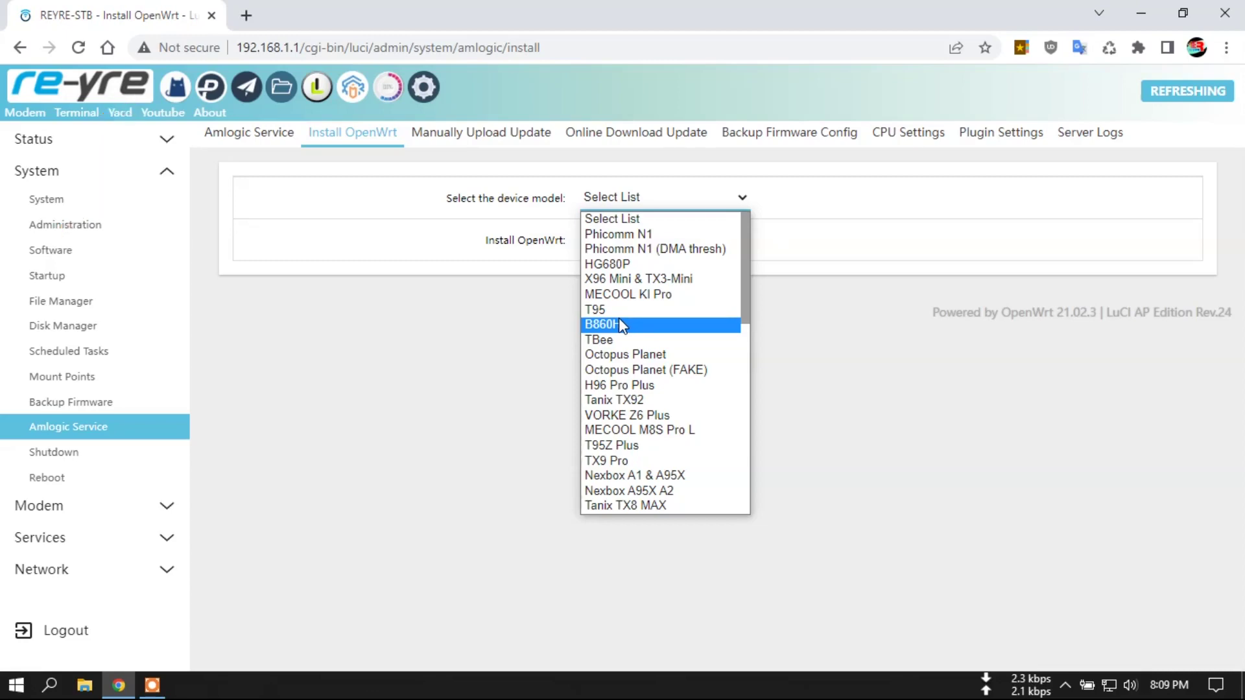
click(419, 329)
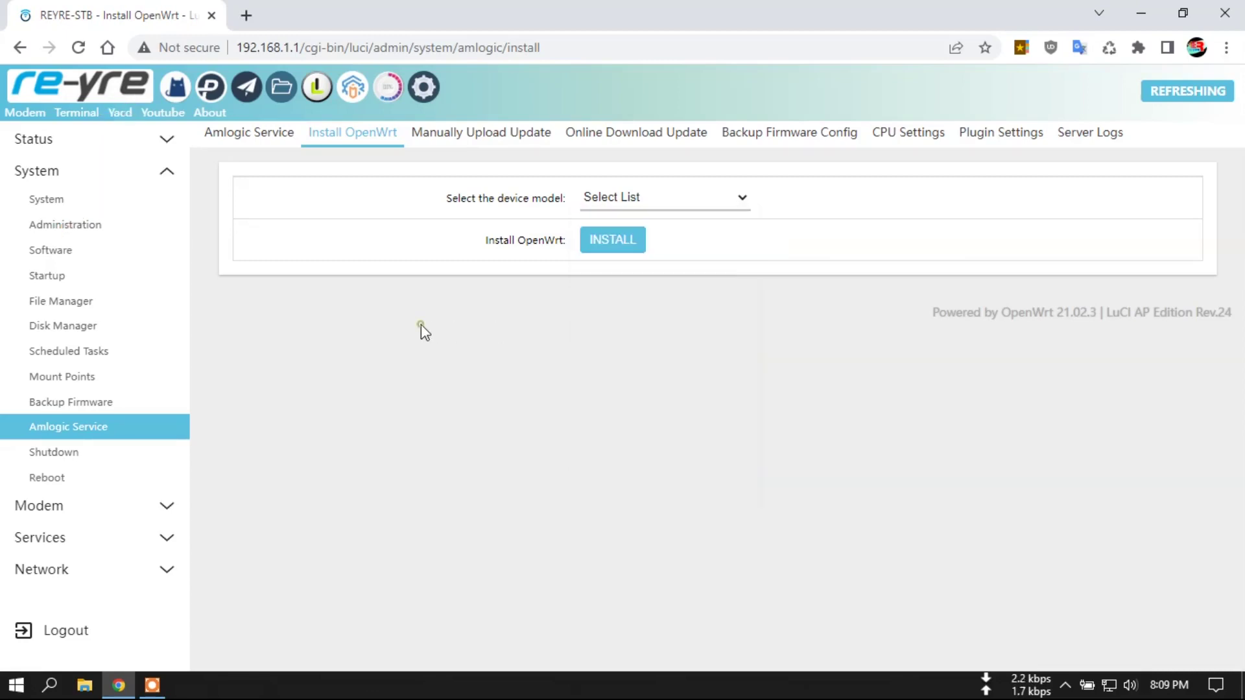
Look over the Modem and Services entries and open the Pass Wall basic settings page
click(153, 506)
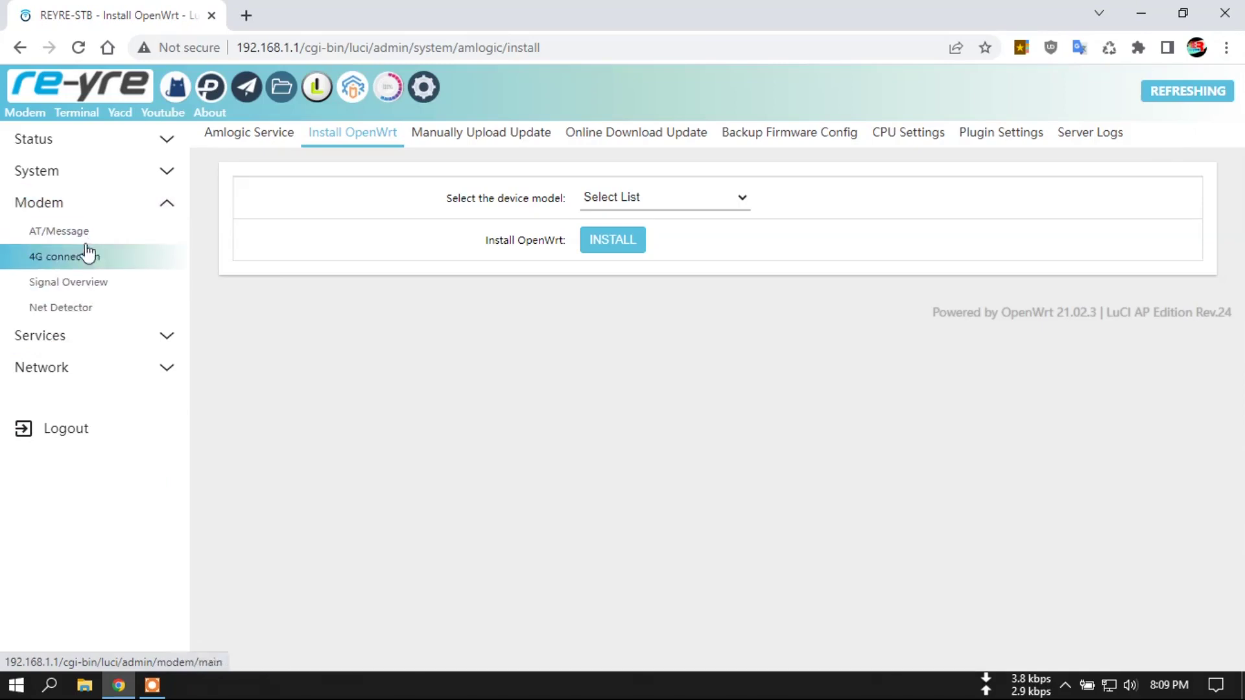
click(85, 337)
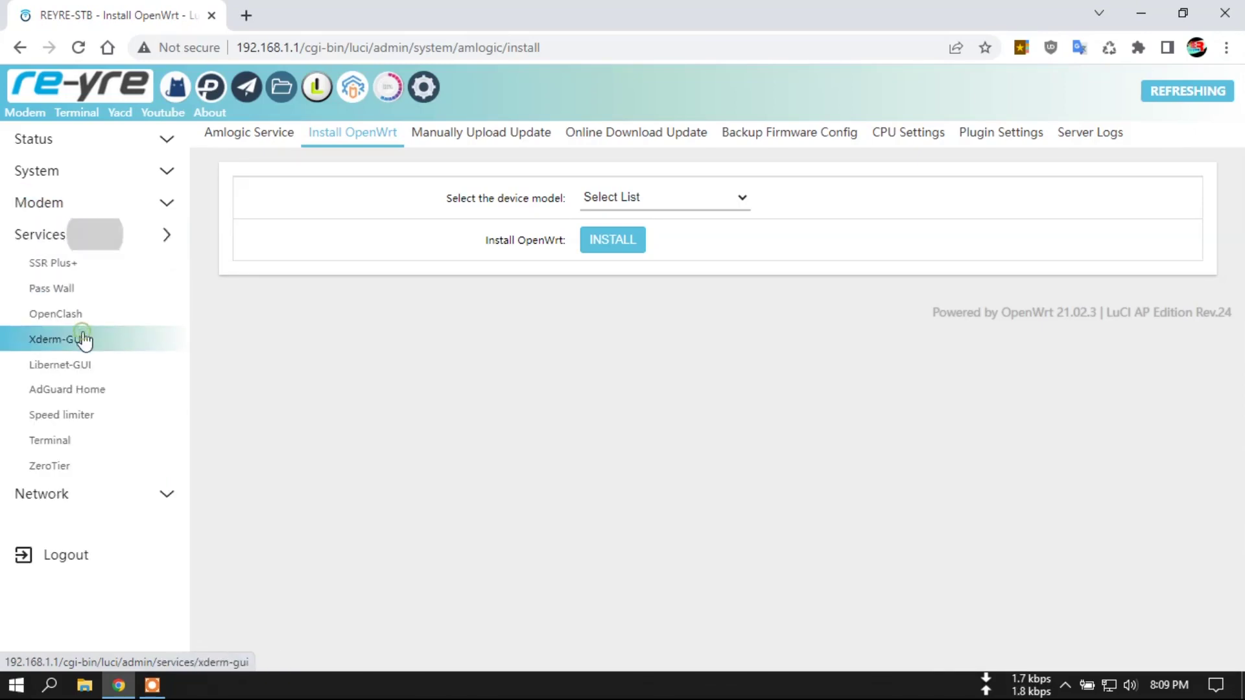
click(83, 290)
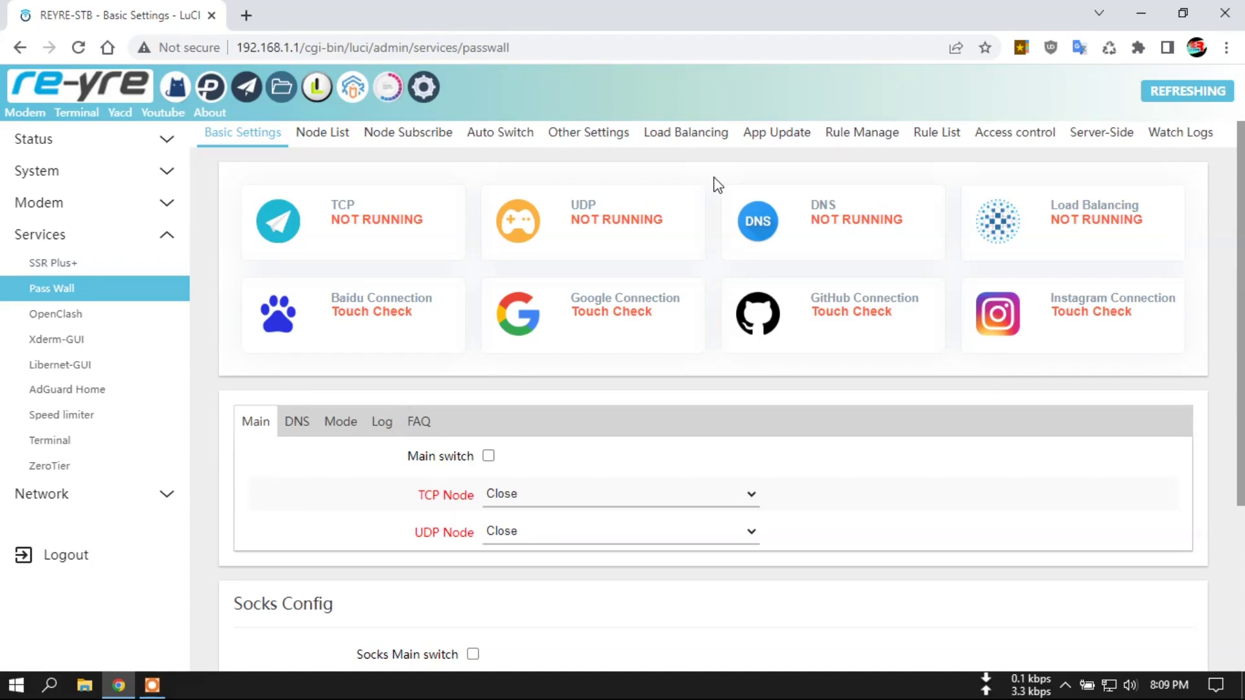
Open OpenClash and review its global settings, including the Meta Settings and the core and client versions under Version Update
click(60, 315)
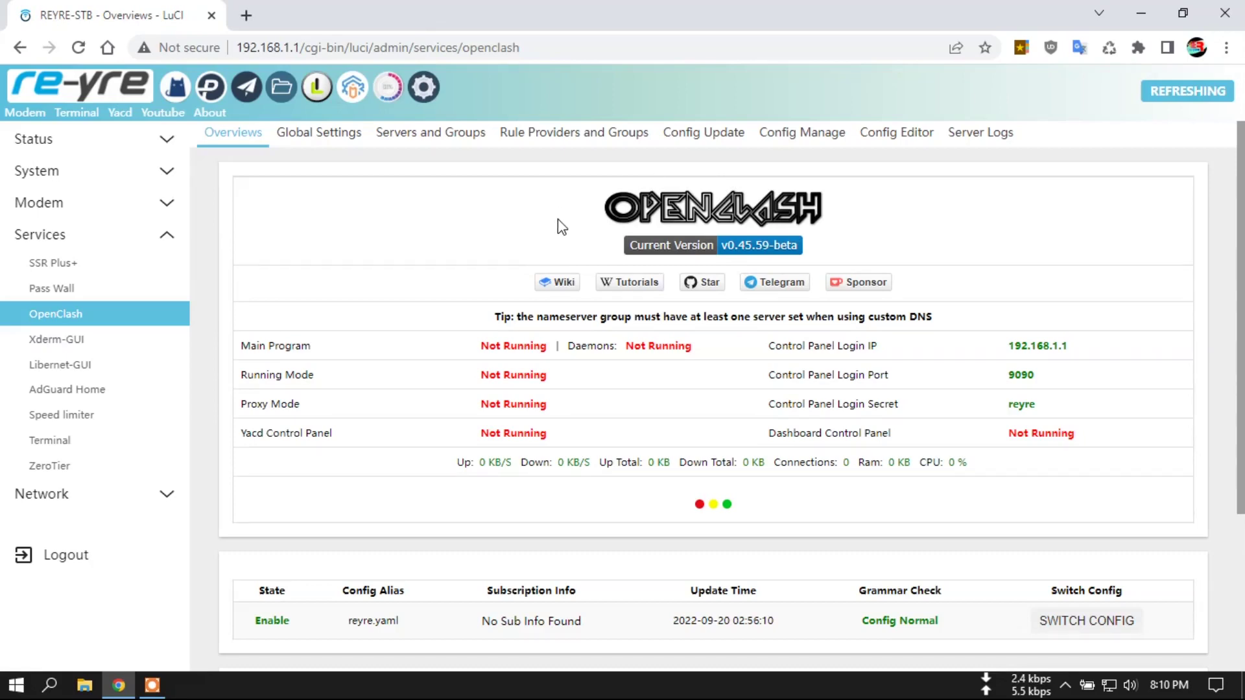
click(321, 138)
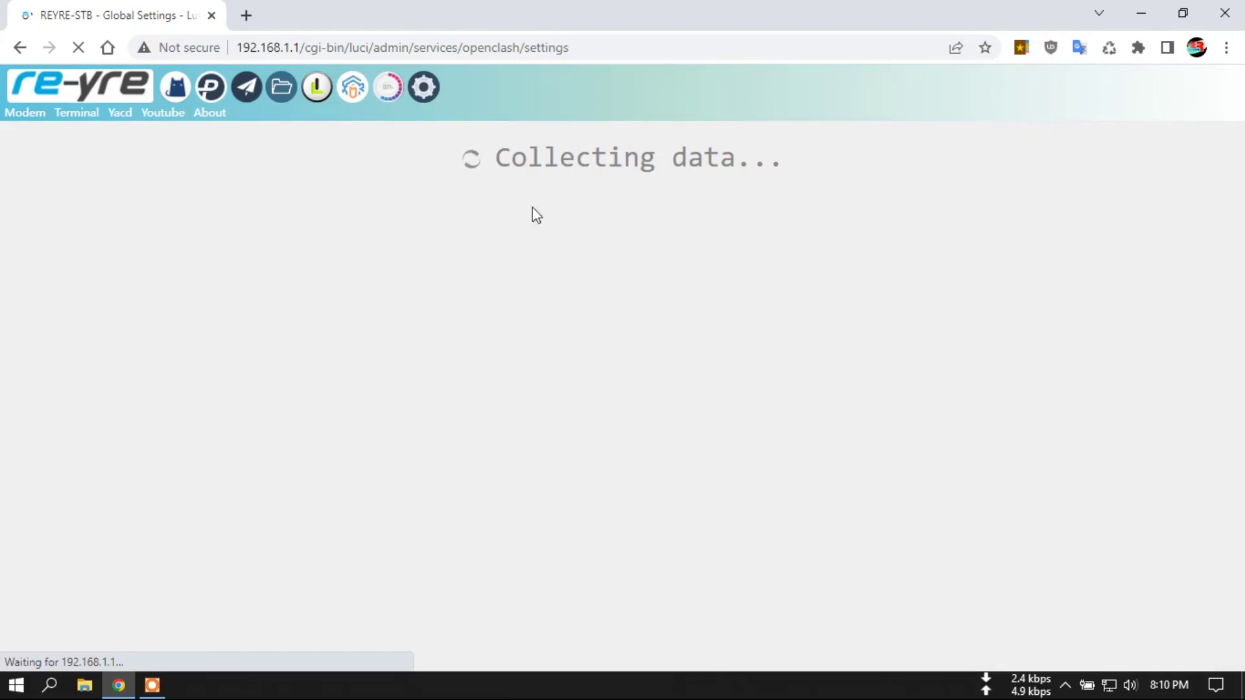
click(588, 198)
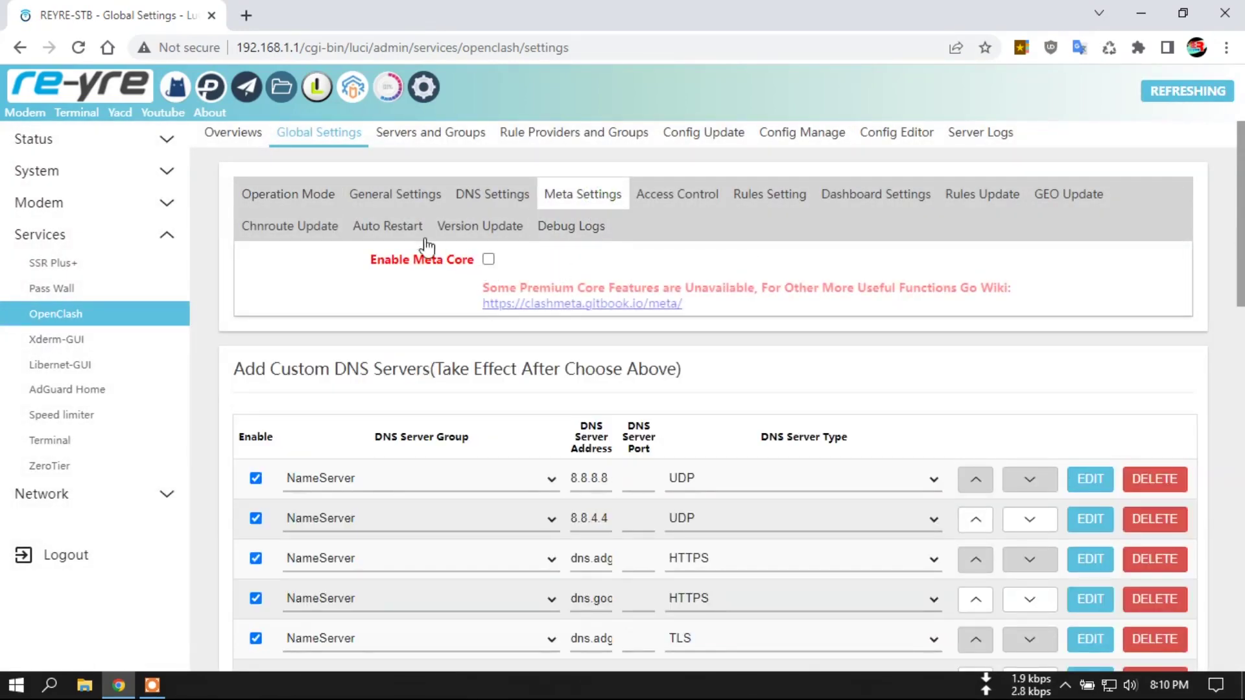
click(472, 226)
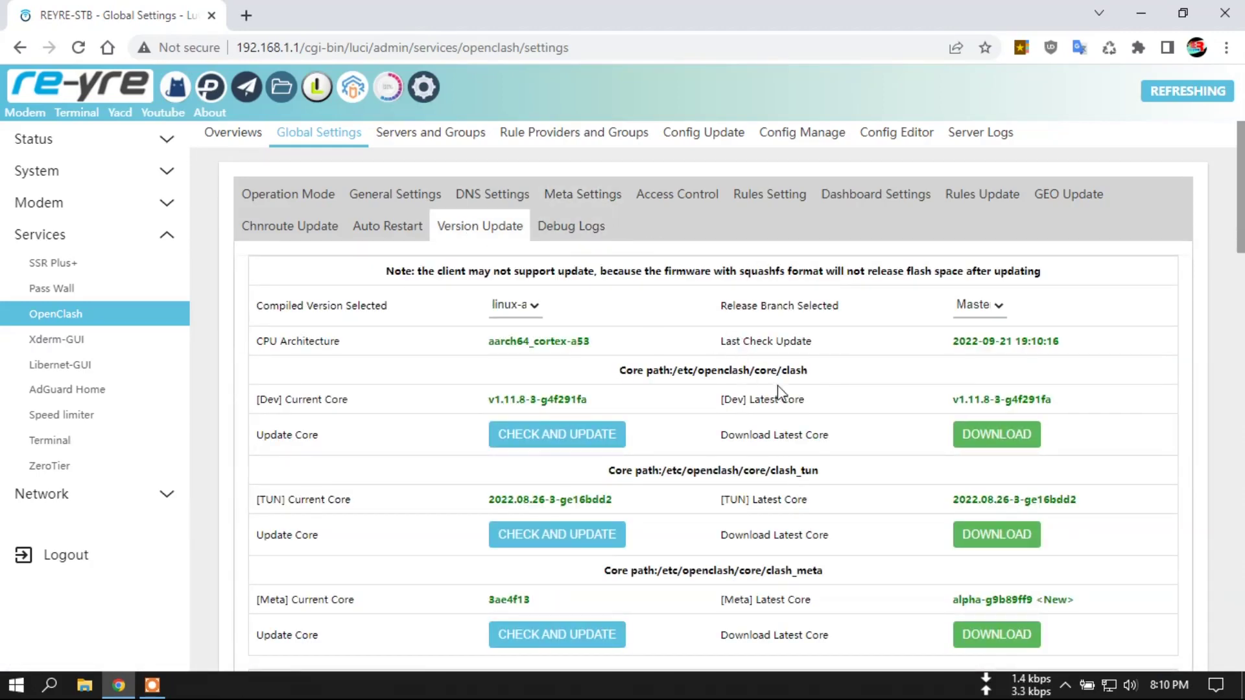
scroll(810, 430, down, 4)
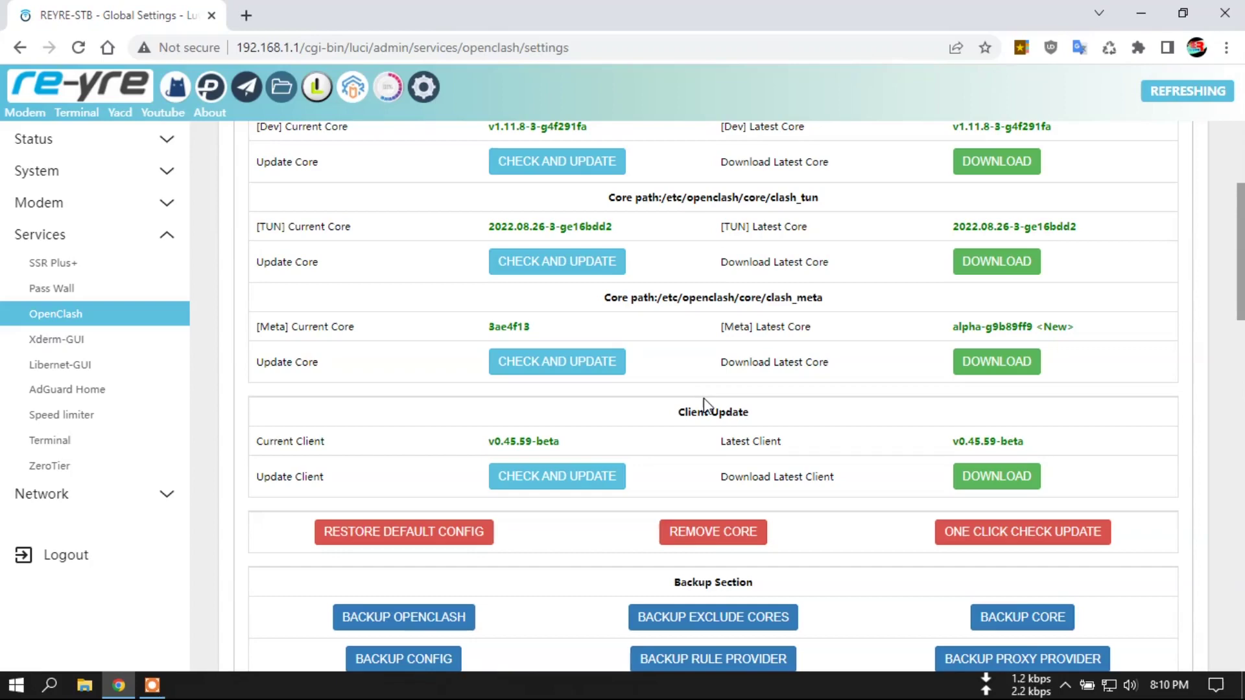
scroll(704, 405, up, 4)
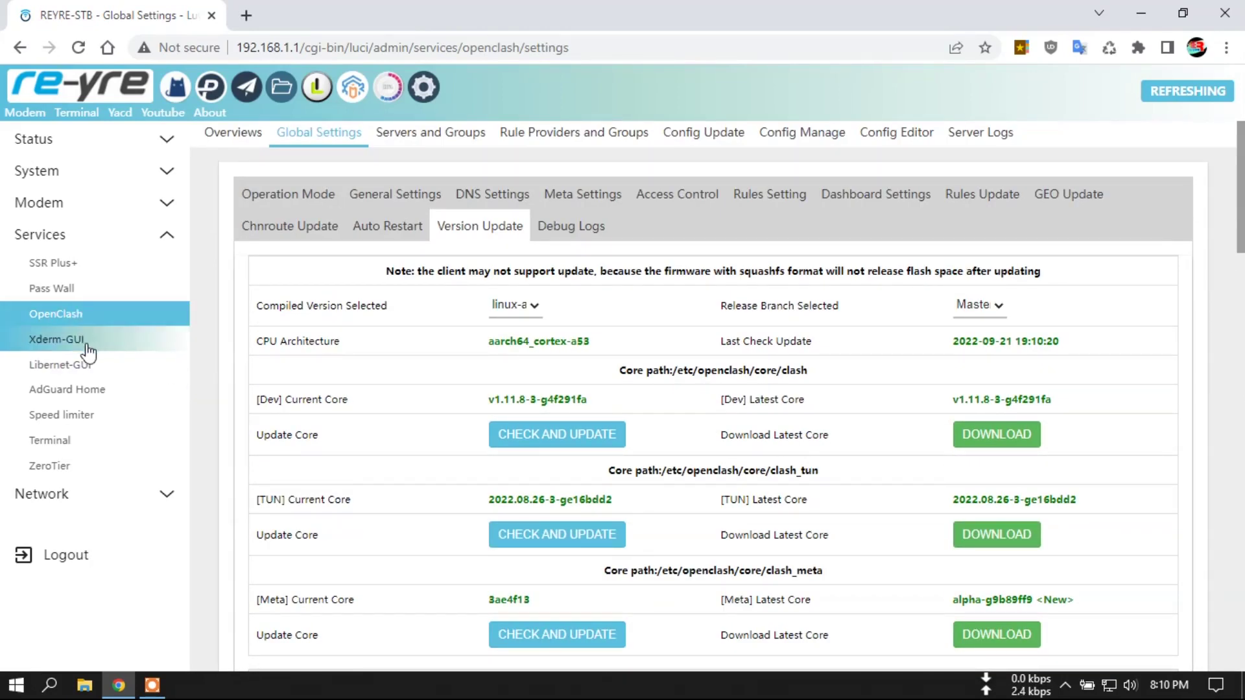
Open AdGuard Home and look through all of its base settings
click(75, 391)
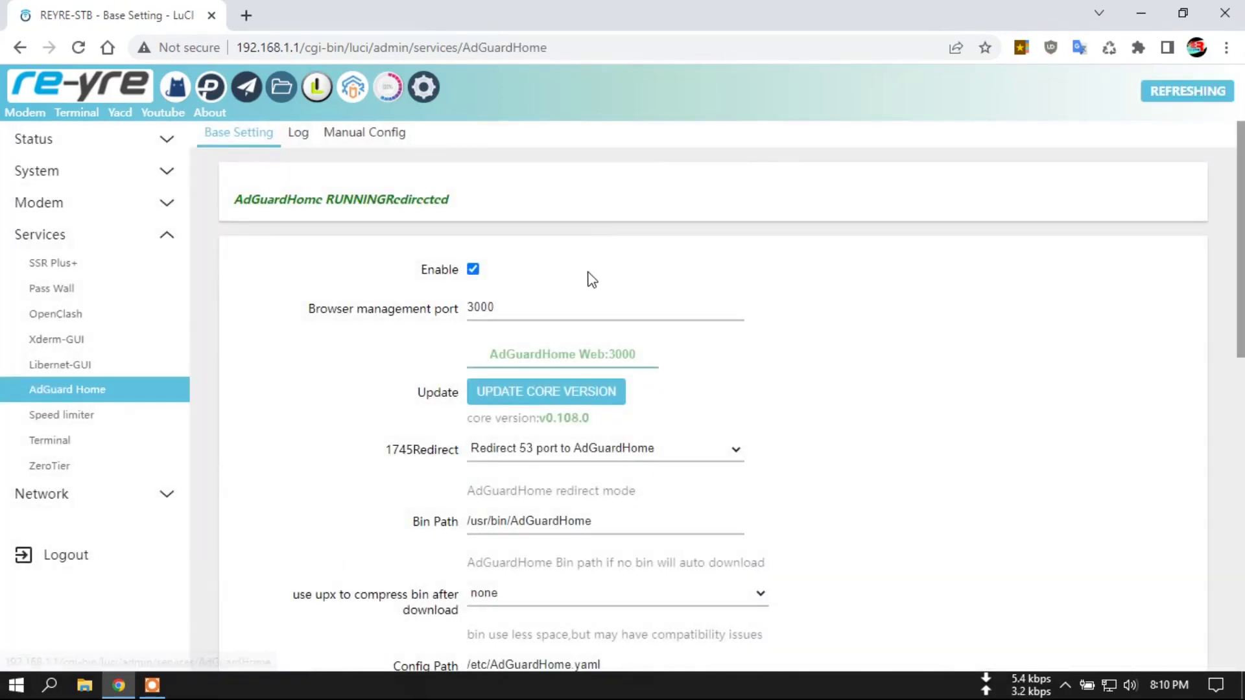
scroll(939, 295, down, 6)
scroll(936, 292, down, 2)
scroll(935, 289, up, 8)
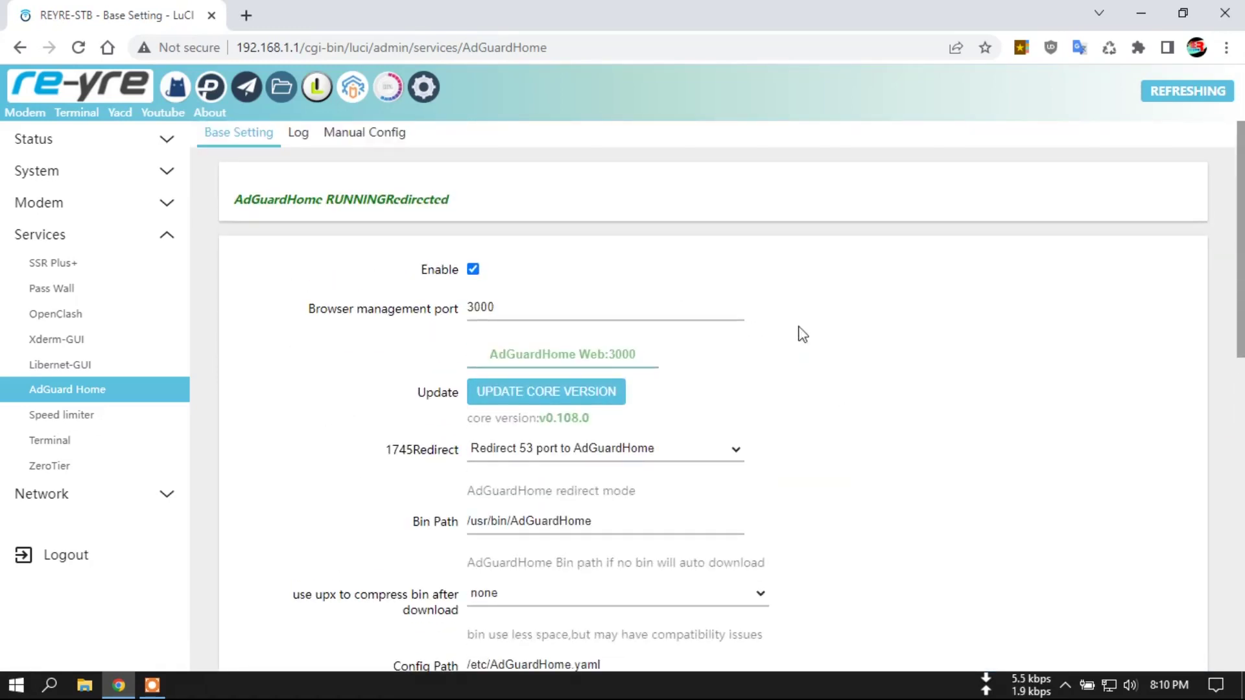
scroll(819, 356, down, 4)
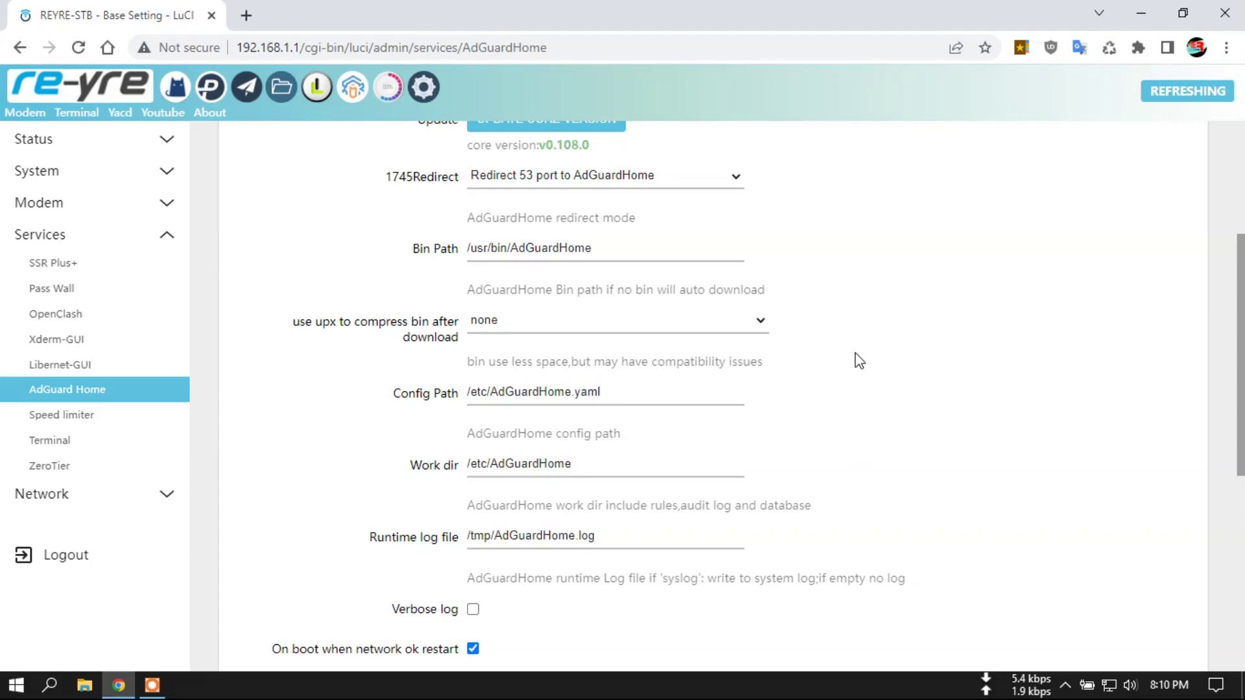
scroll(860, 361, up, 4)
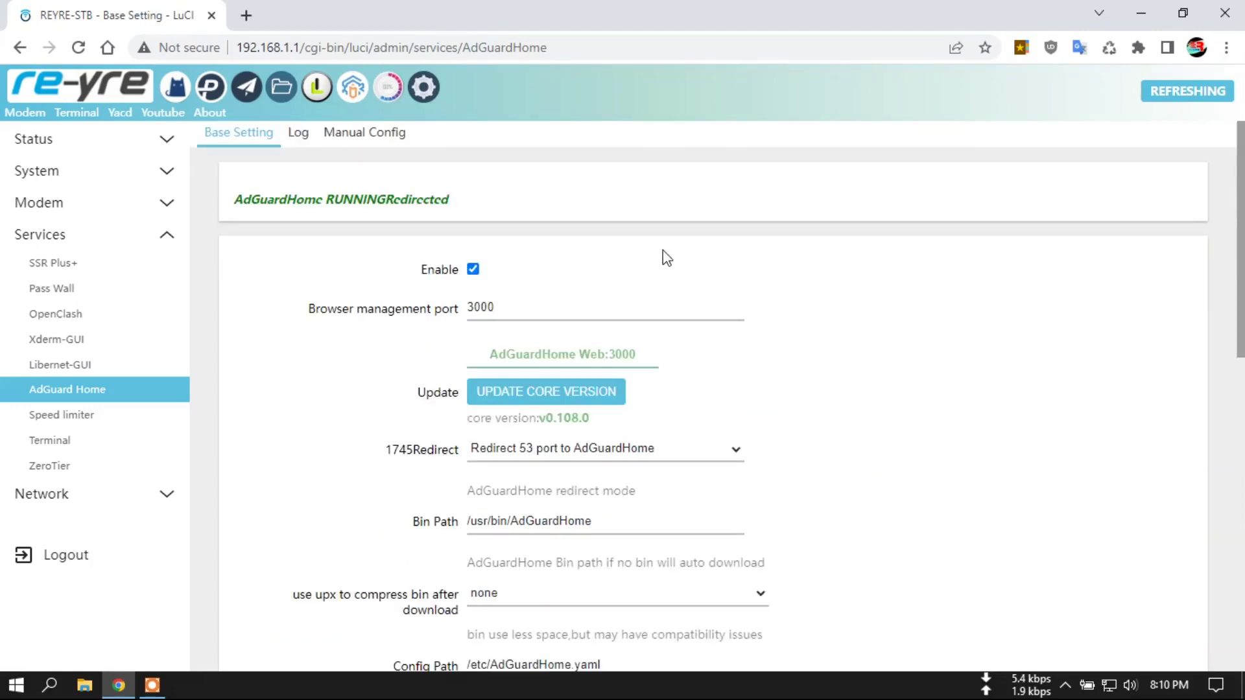
Open AdGuard Home's log and manual configuration, and read the configuration through to its user rules and DHCP section
click(298, 134)
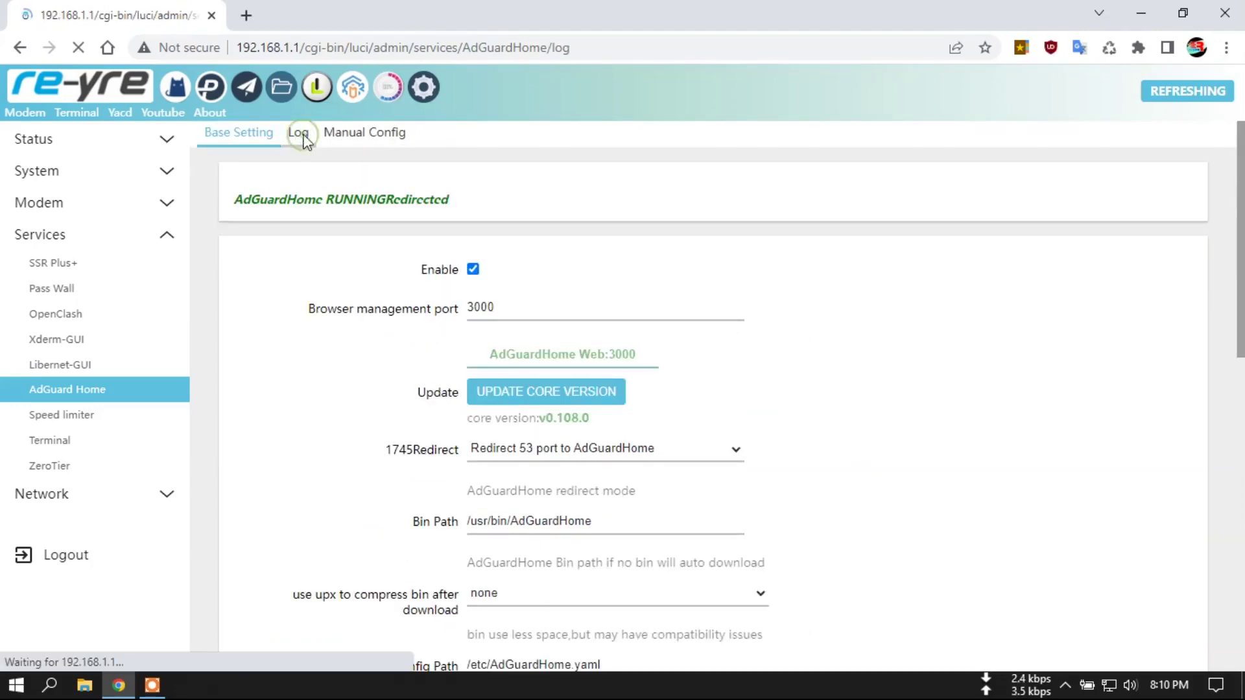
click(364, 134)
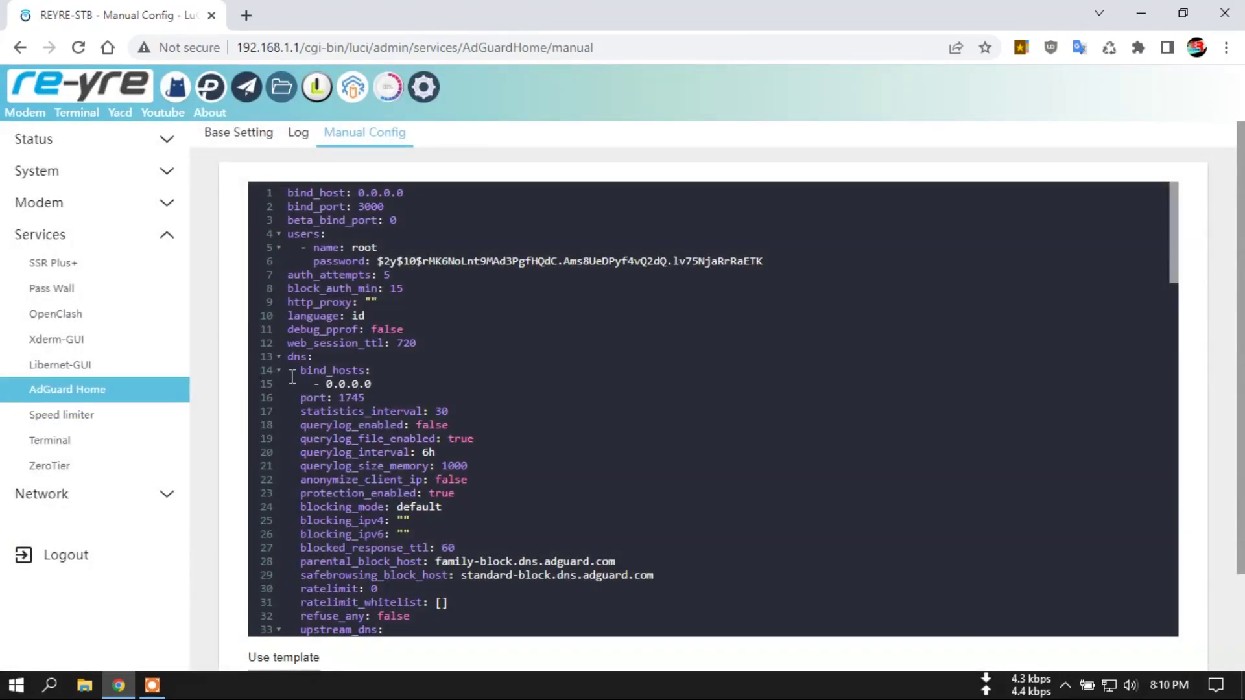
scroll(473, 387, down, 10)
scroll(490, 395, down, 10)
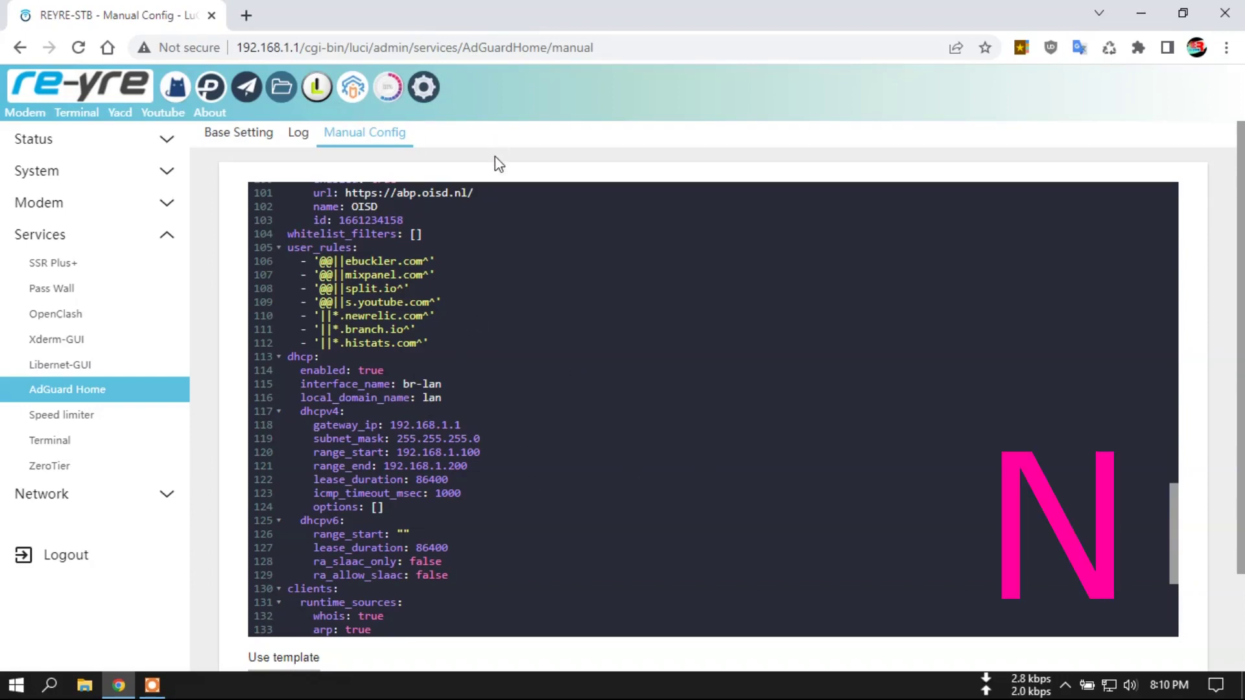
Look over the Status entries, return to the Services entries and open the Speed limiter page
click(120, 149)
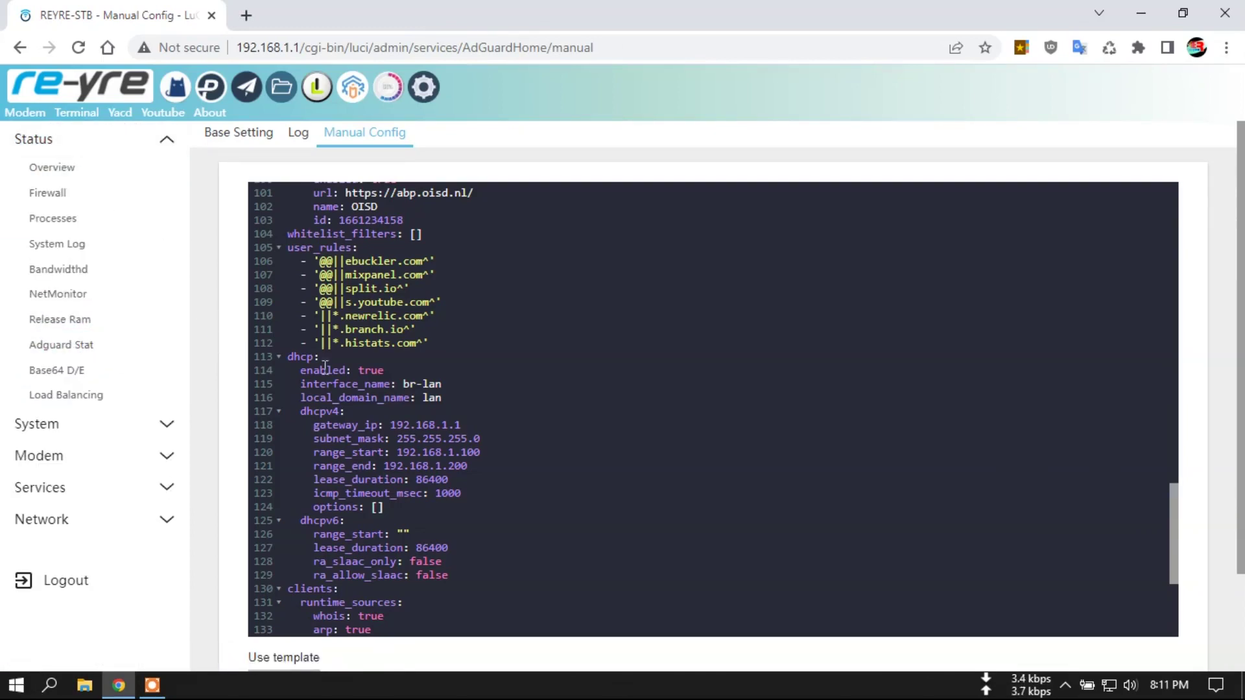
click(119, 493)
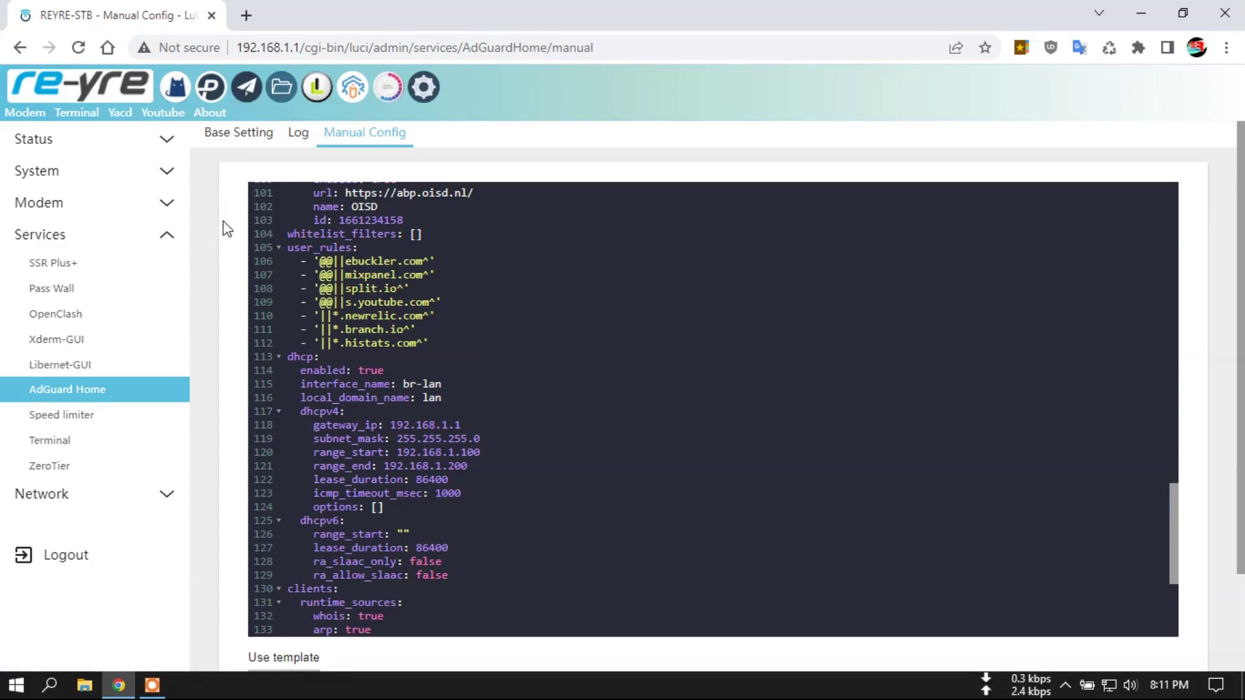
click(85, 422)
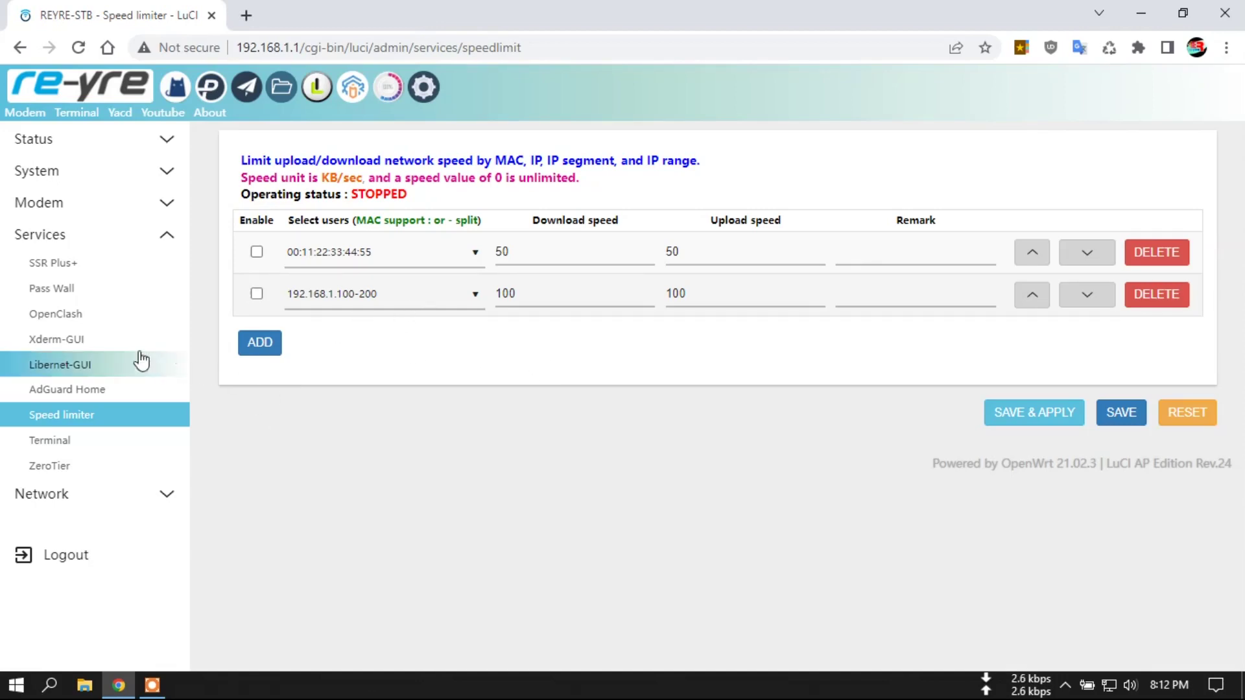
Open the web terminal, point out the CPU speed in its banner and run htop to view the running processes
click(54, 441)
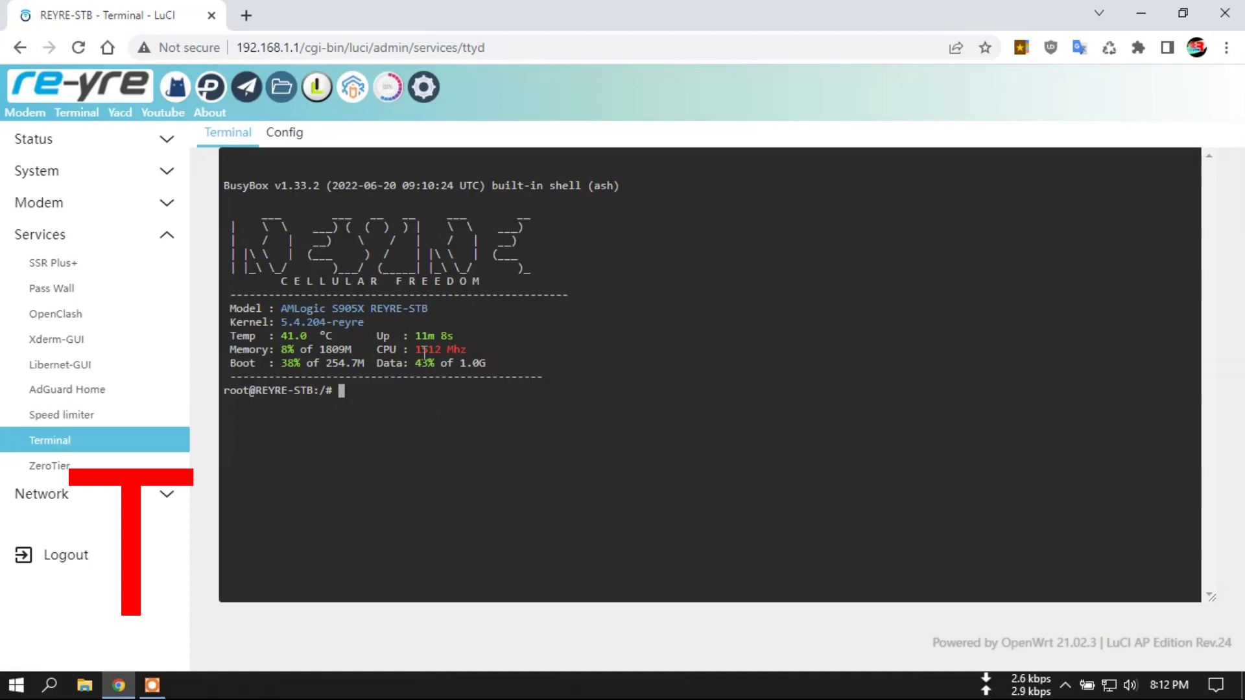
drag(413, 350, 493, 350)
click(468, 363)
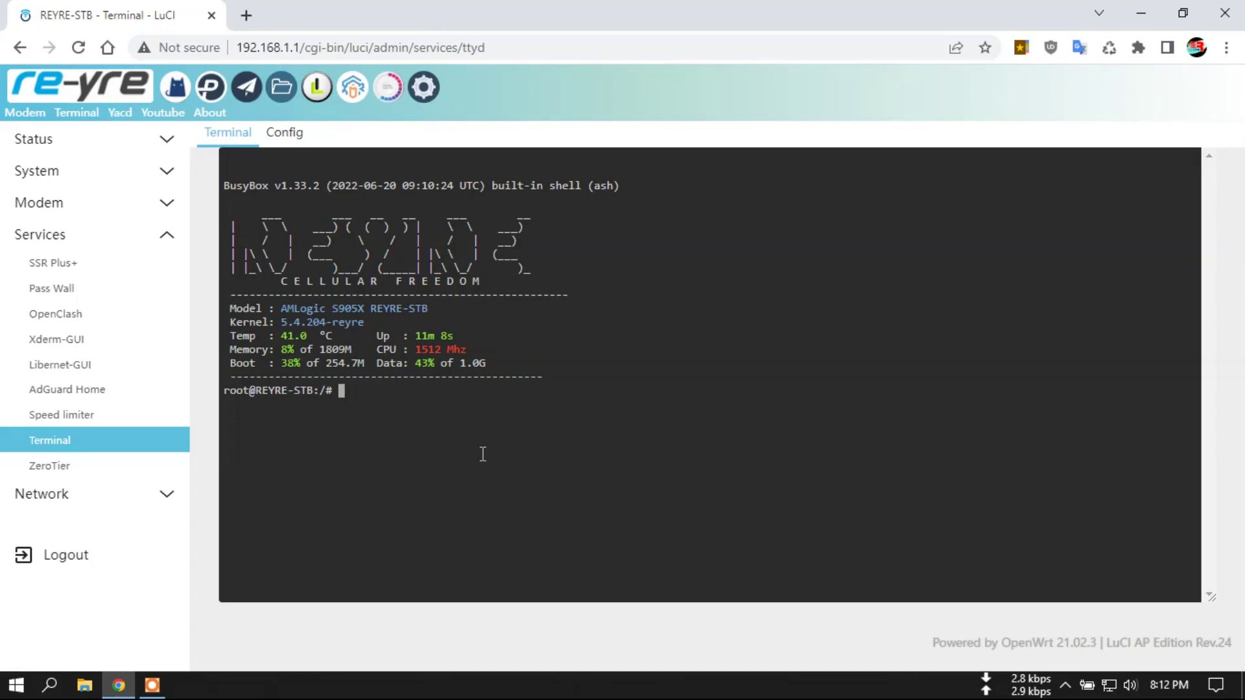
text(htop)
key(Return)
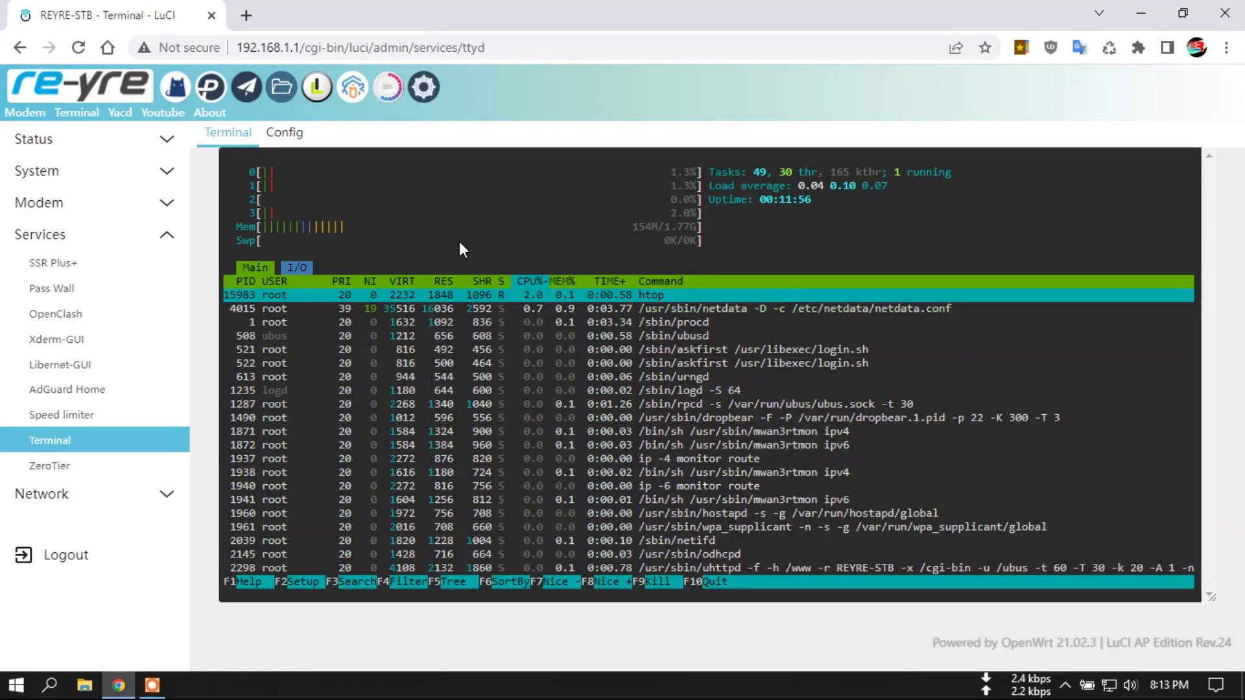
Leave the terminal page to view the ZeroTier base settings, and open the network Interfaces page
click(62, 467)
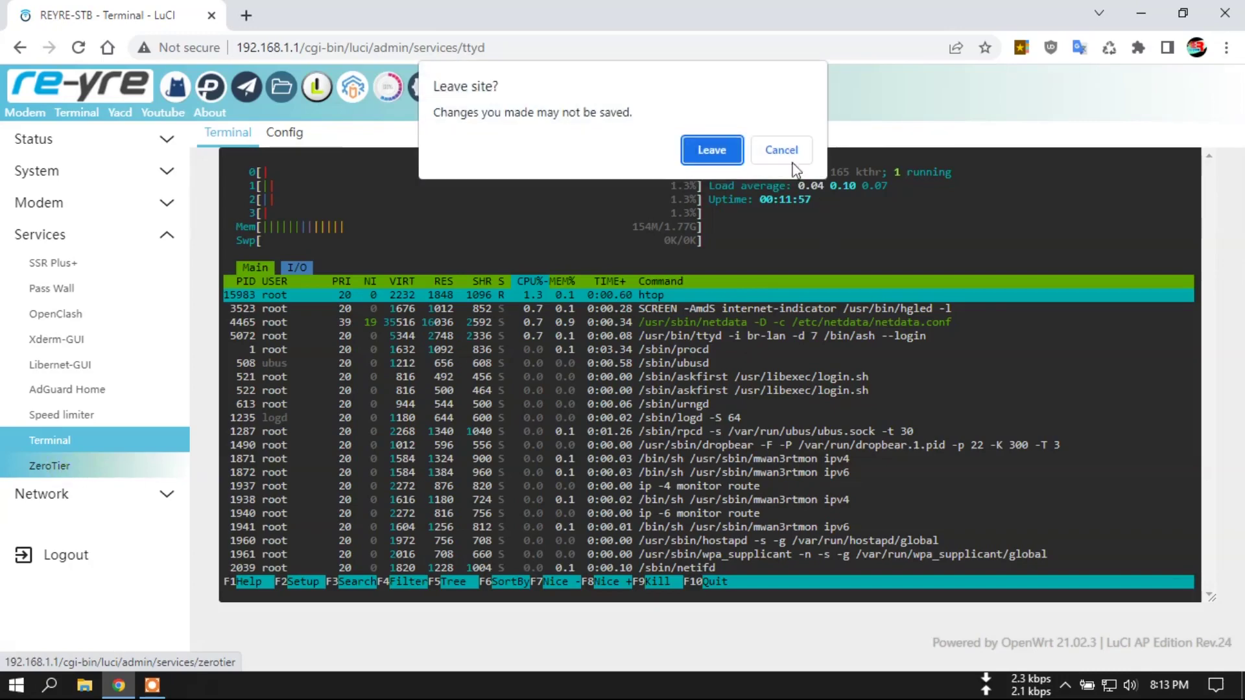
click(707, 151)
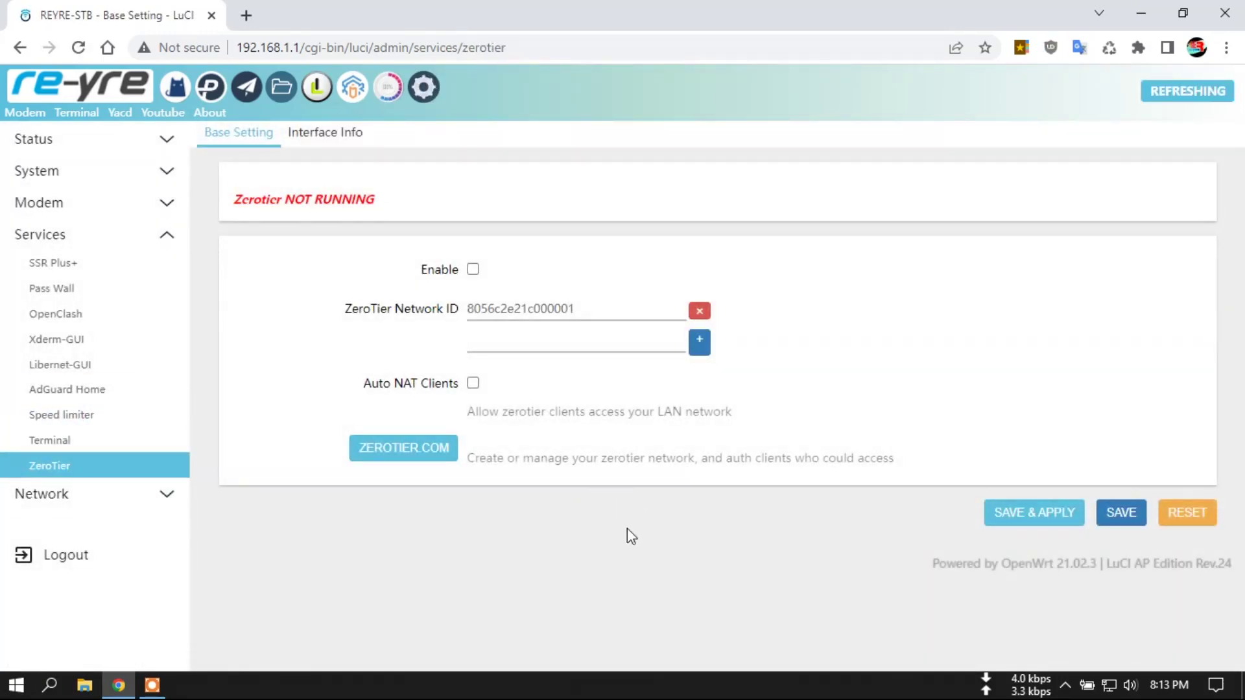
click(170, 497)
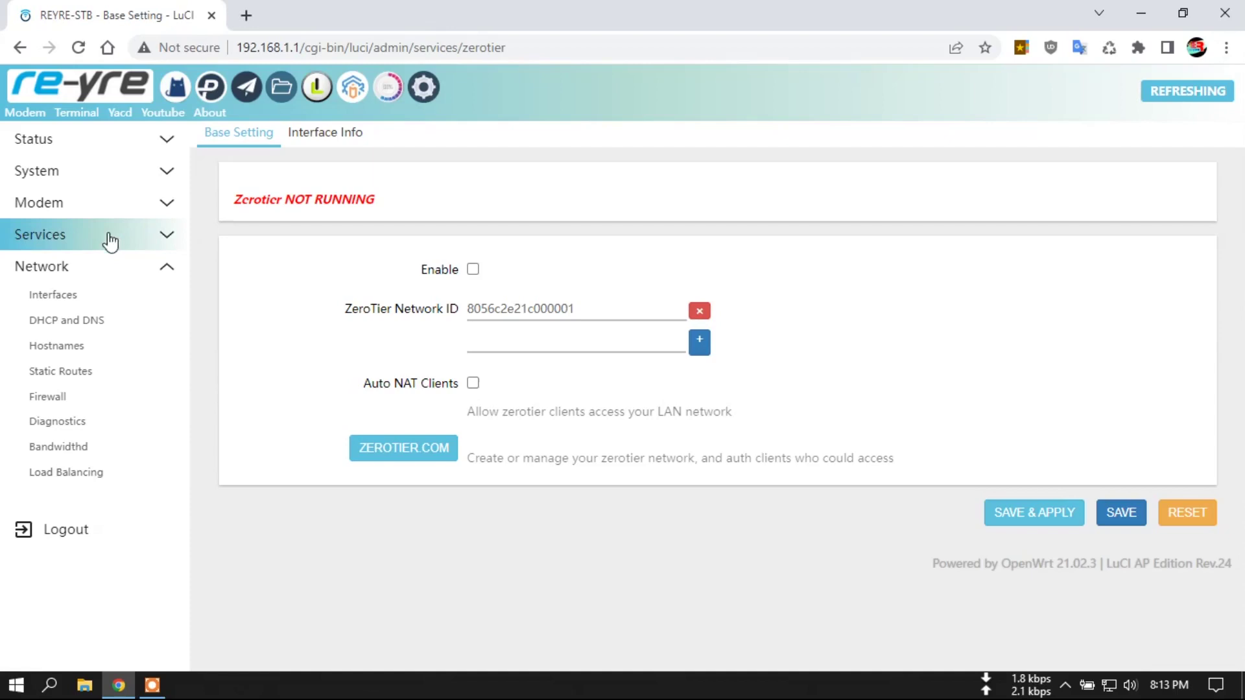
click(88, 298)
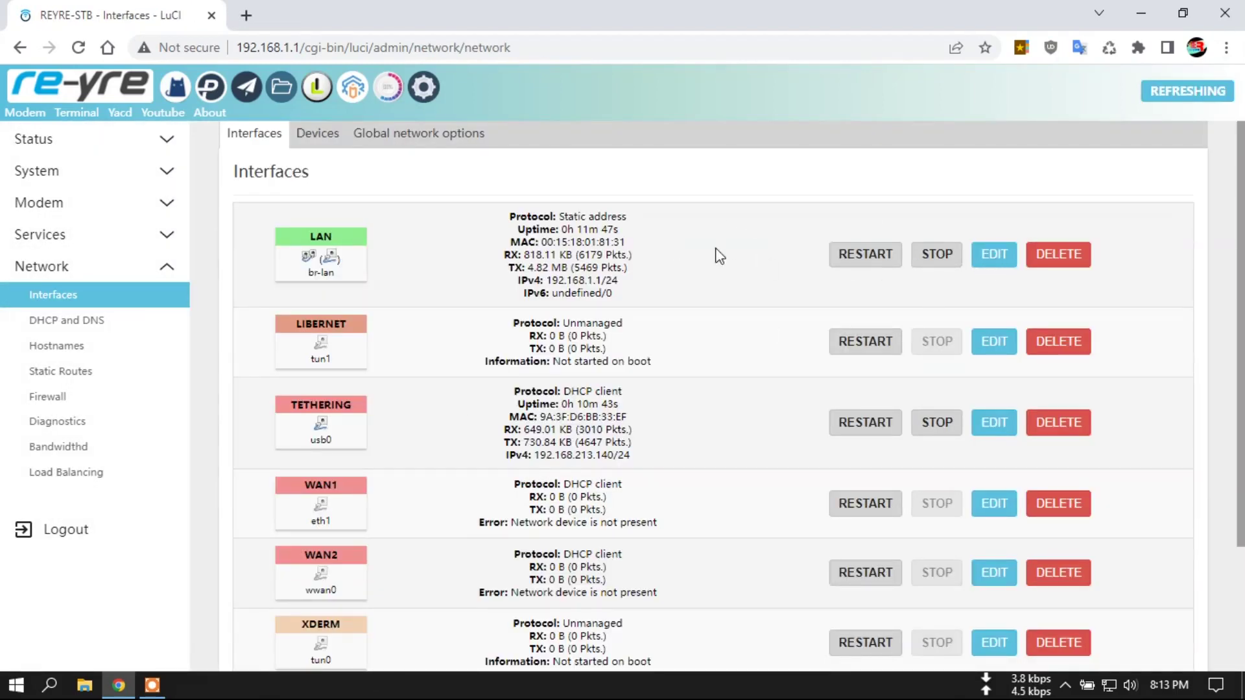
Review the LAN interface's general and advanced DHCP server settings and dismiss them without saving
click(995, 256)
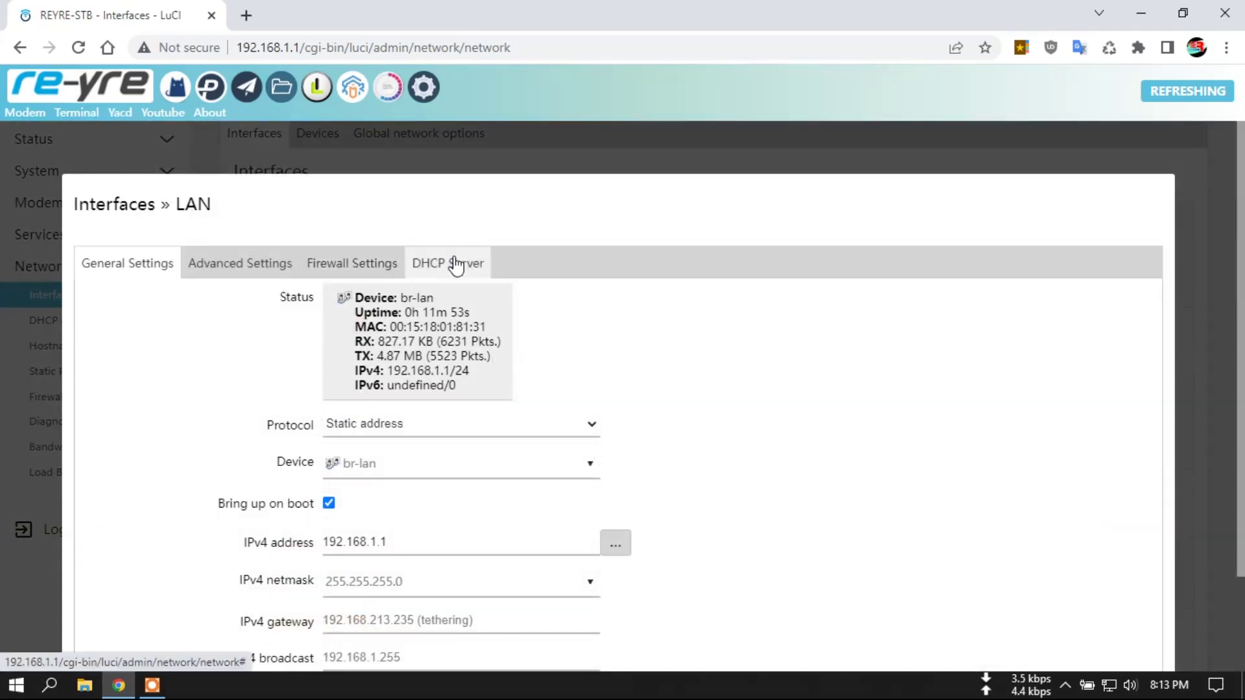
click(454, 264)
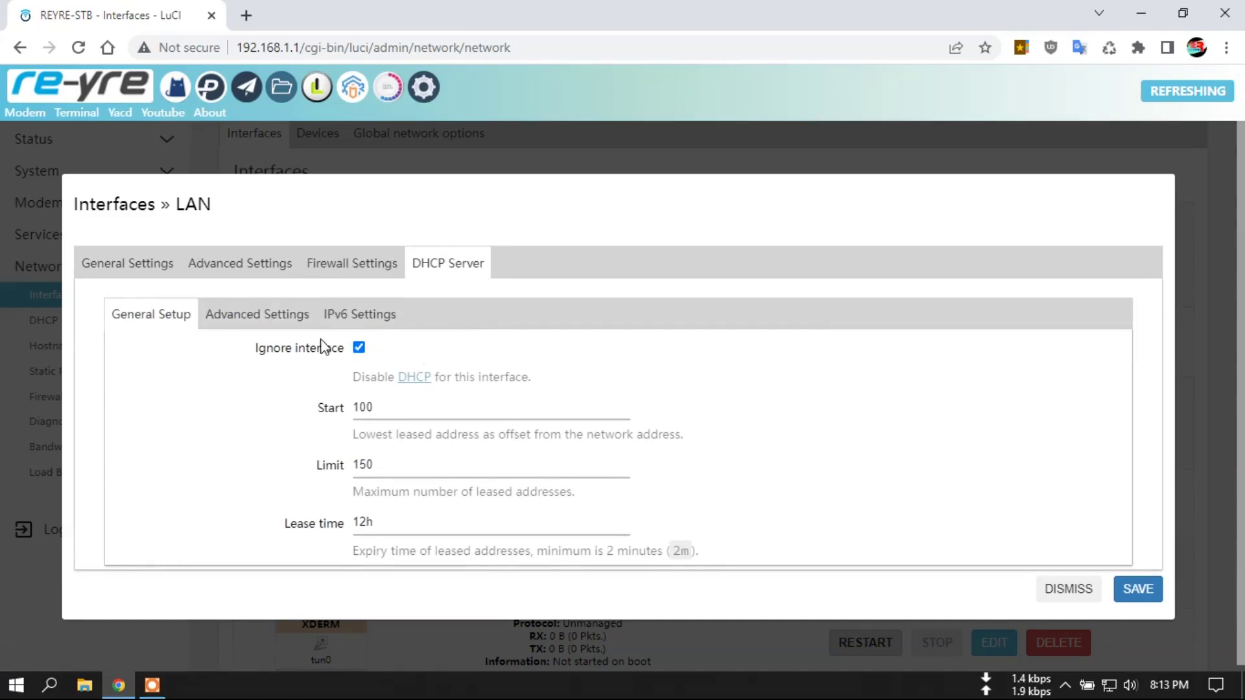
click(295, 316)
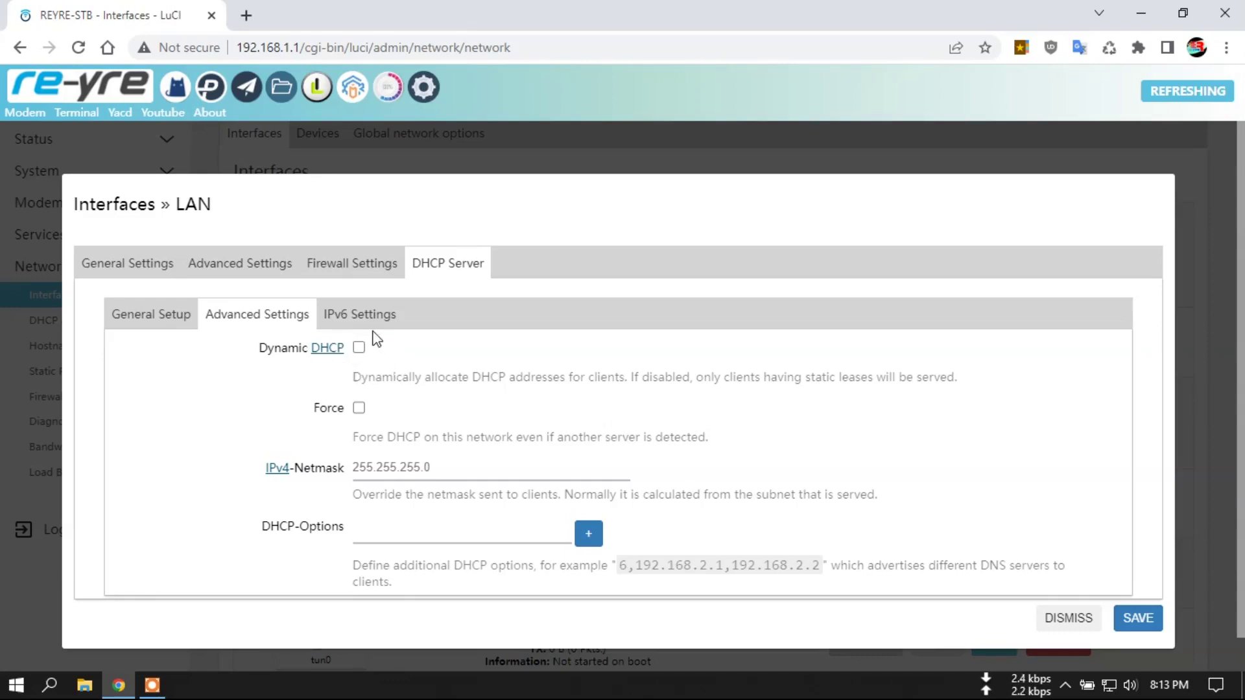
click(1068, 622)
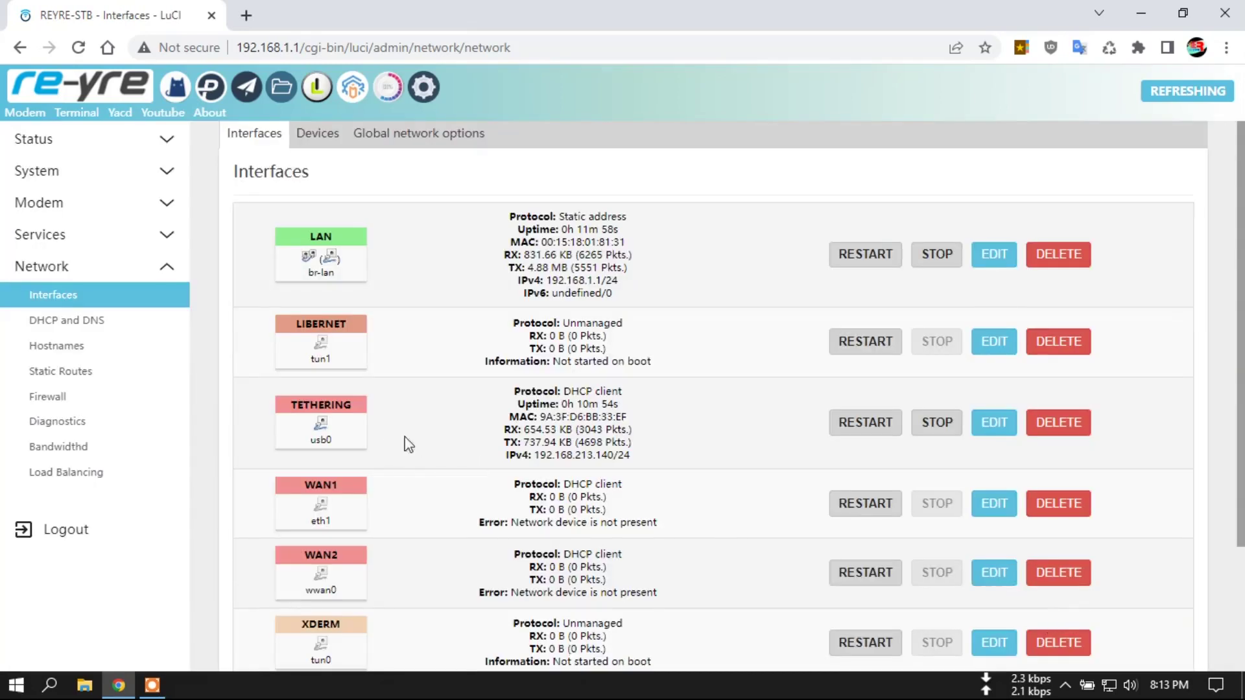
Open the advanced DHCP and DNS server settings and examine the DNS server port without changing it
click(88, 333)
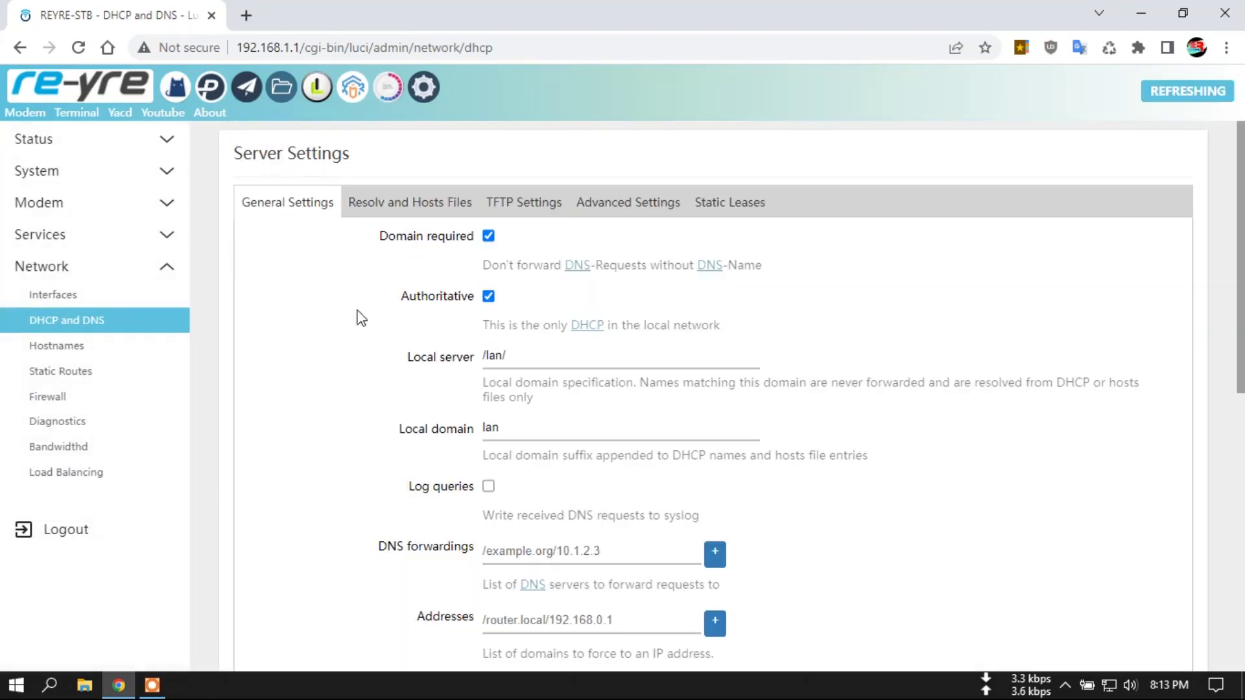
click(644, 203)
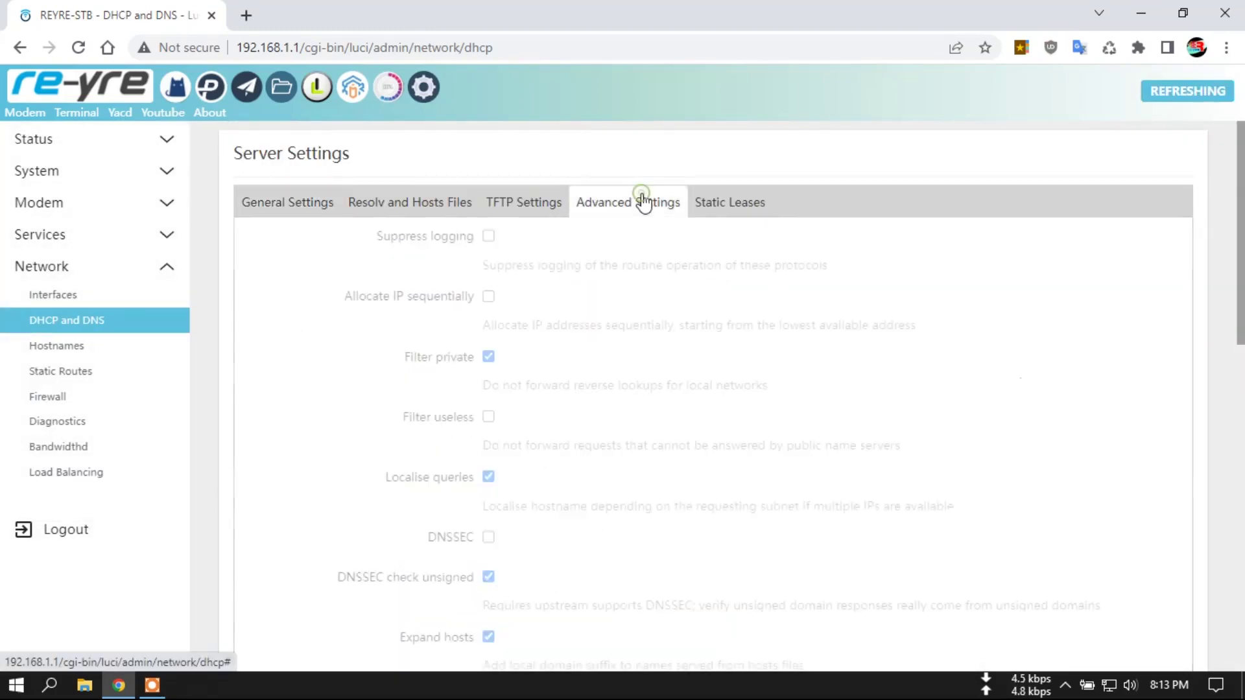
scroll(331, 375, down, 10)
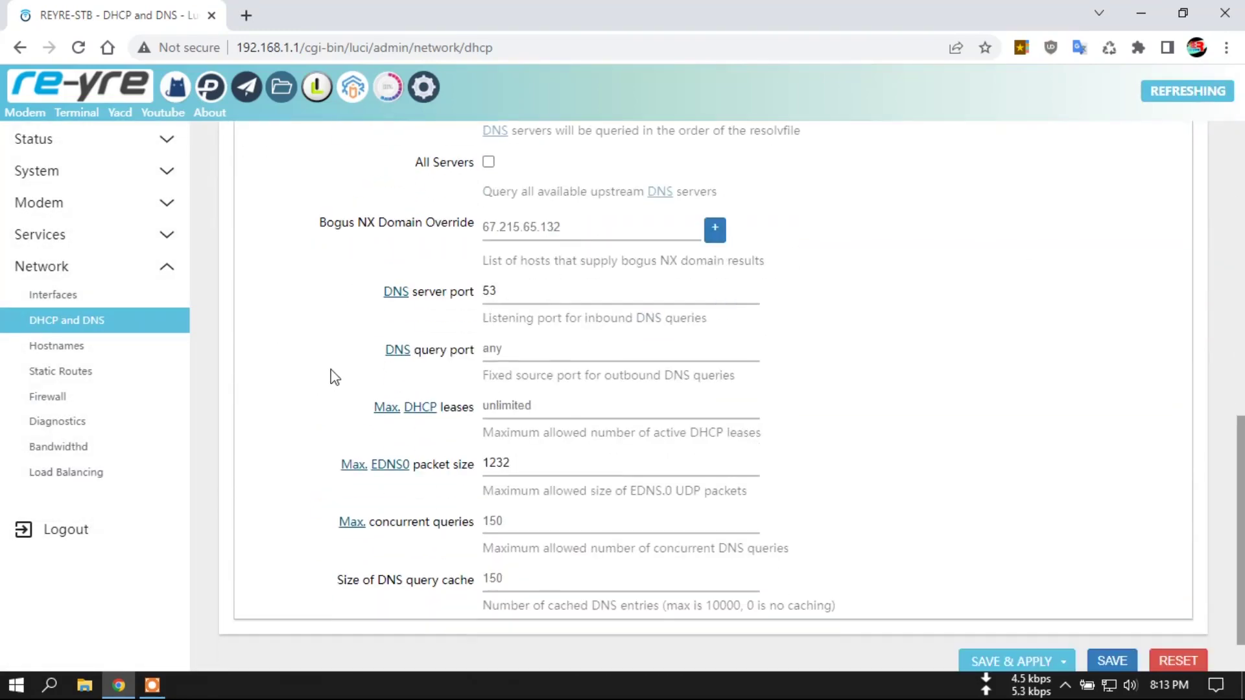
click(523, 289)
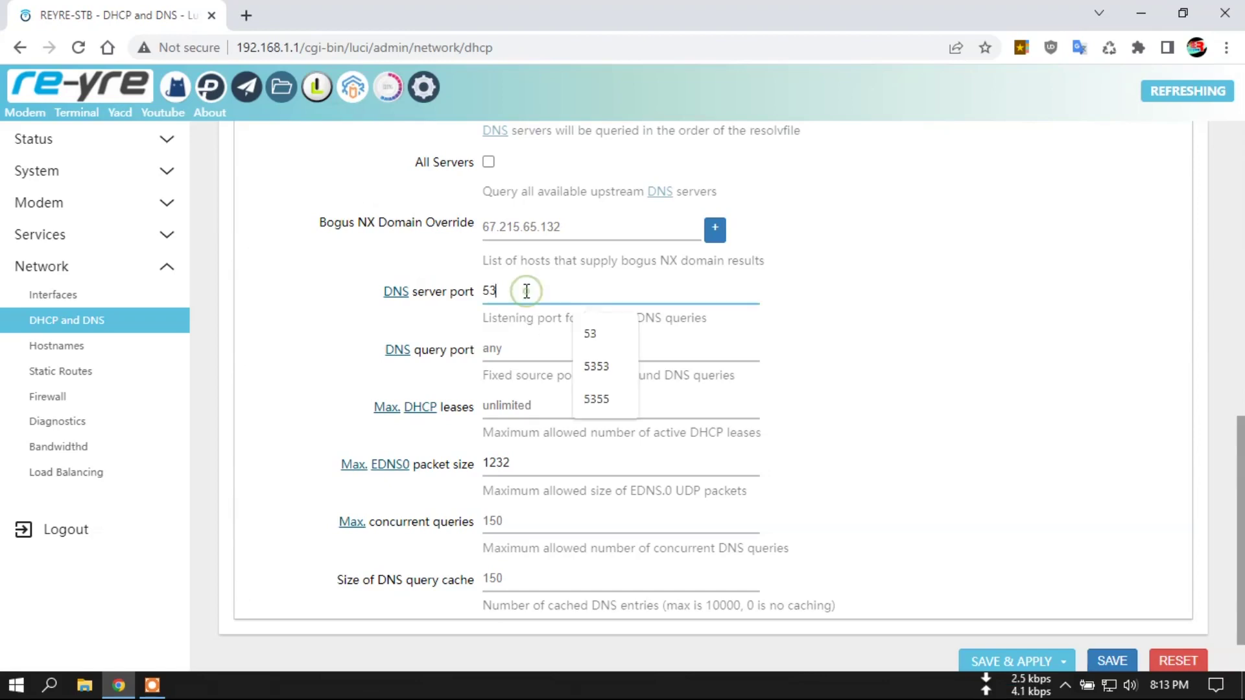
click(338, 311)
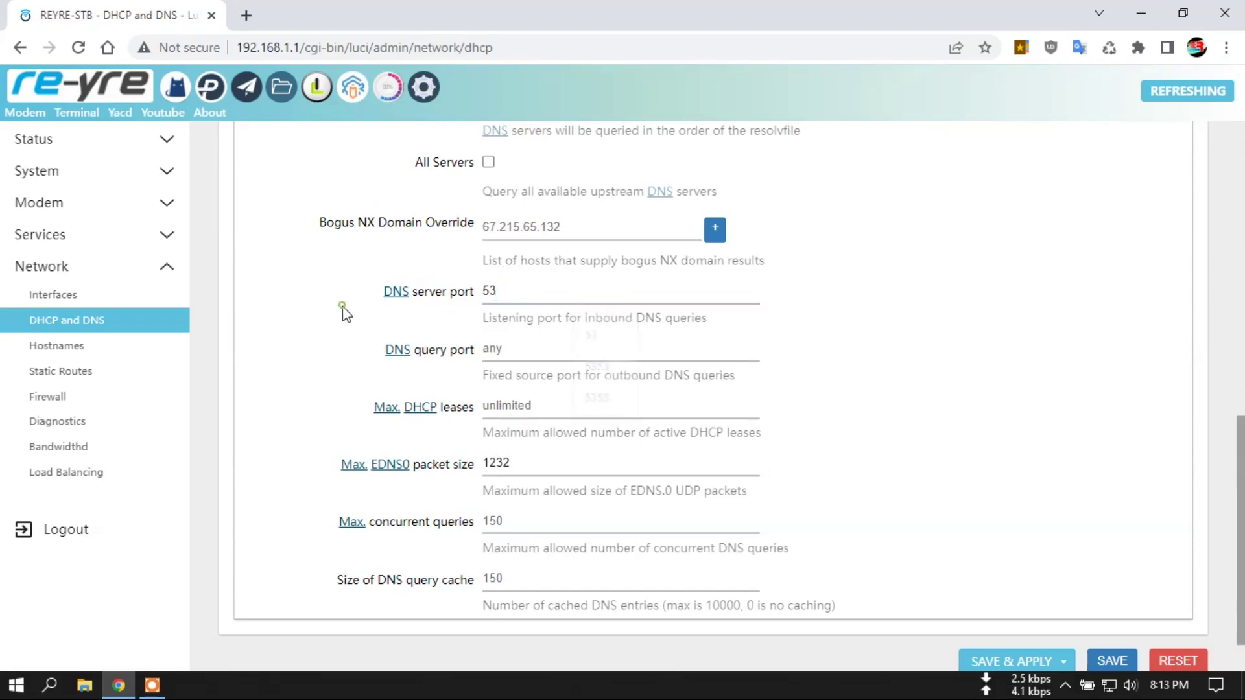
Leave the DHCP and DNS settings and view the AdGuard Home base settings, including the port redirect mode
scroll(334, 310, up, 8)
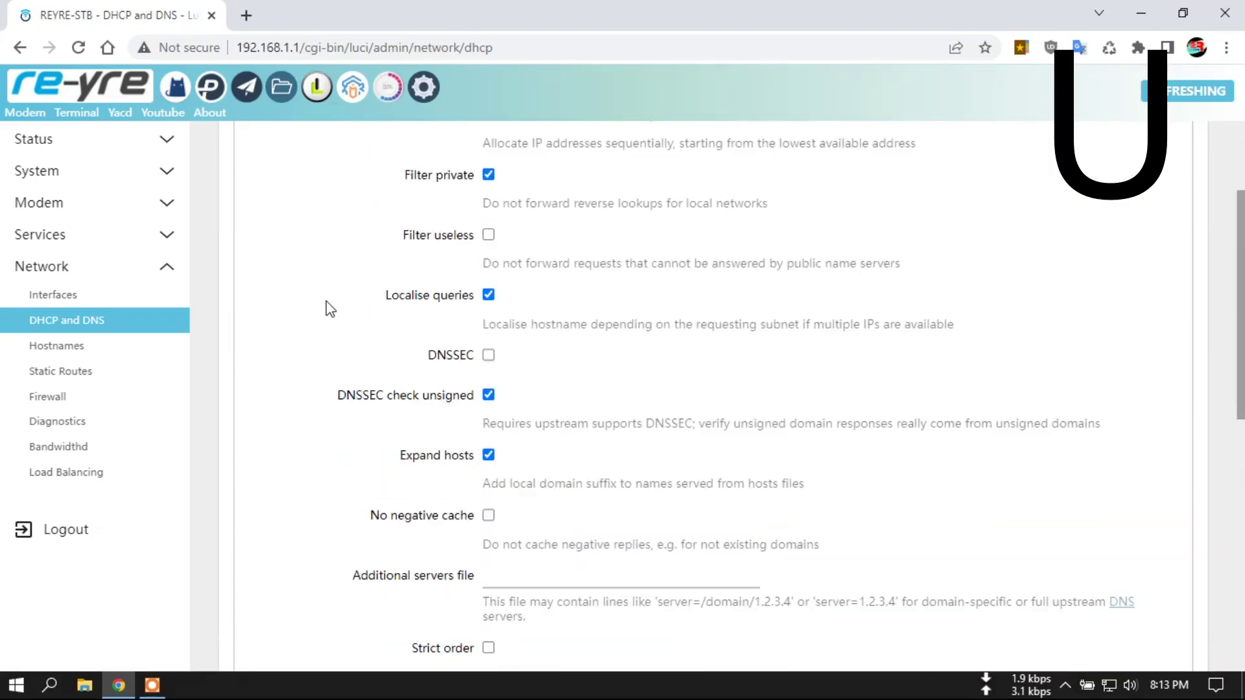
click(139, 234)
click(101, 389)
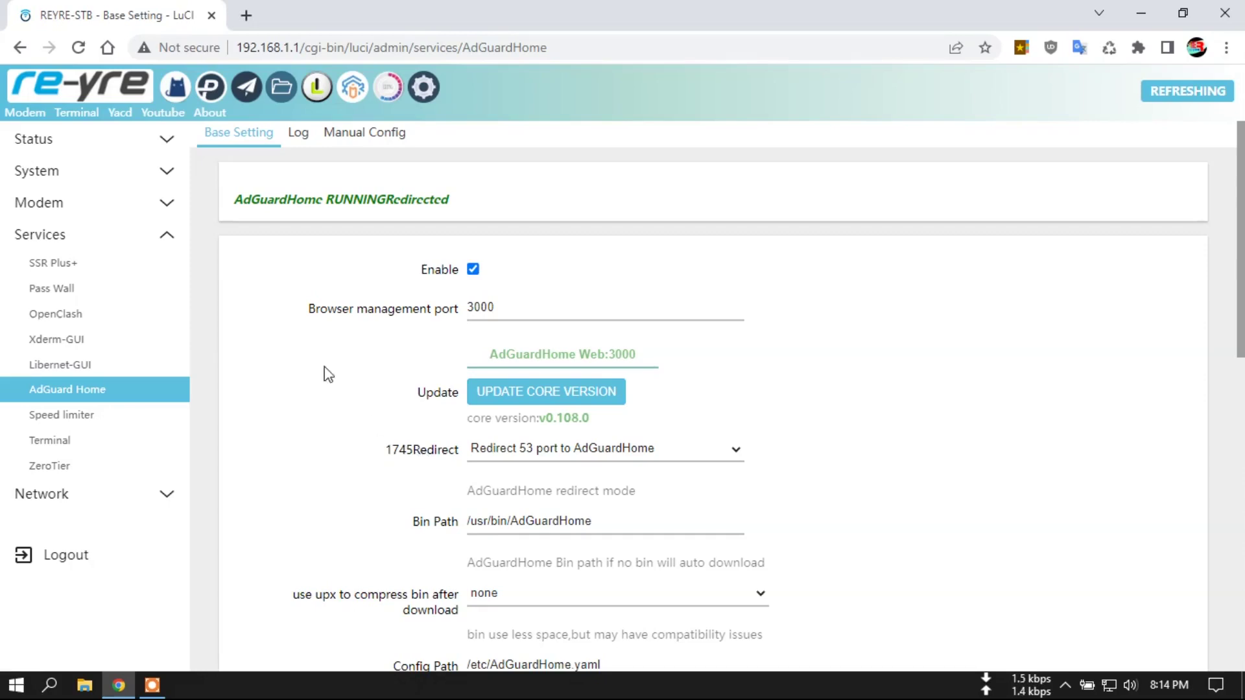
Open the firewall's custom rules and highlight the /root/.mulimiter/run line without editing it
click(106, 500)
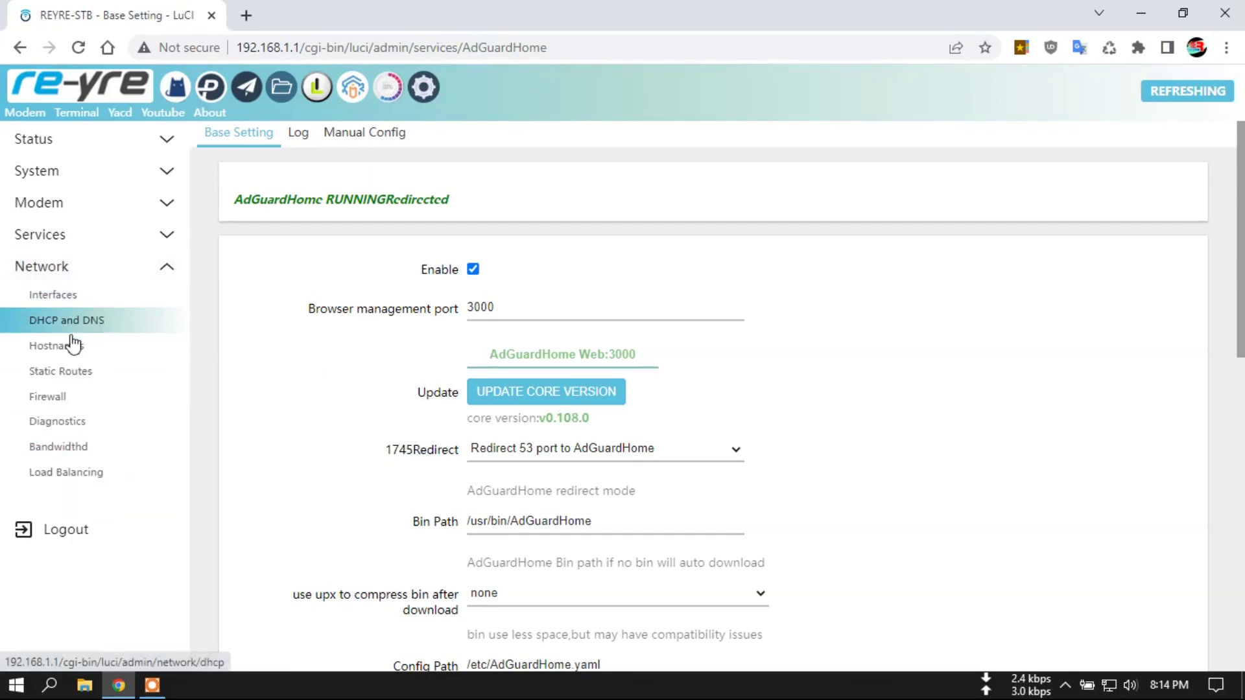
click(89, 405)
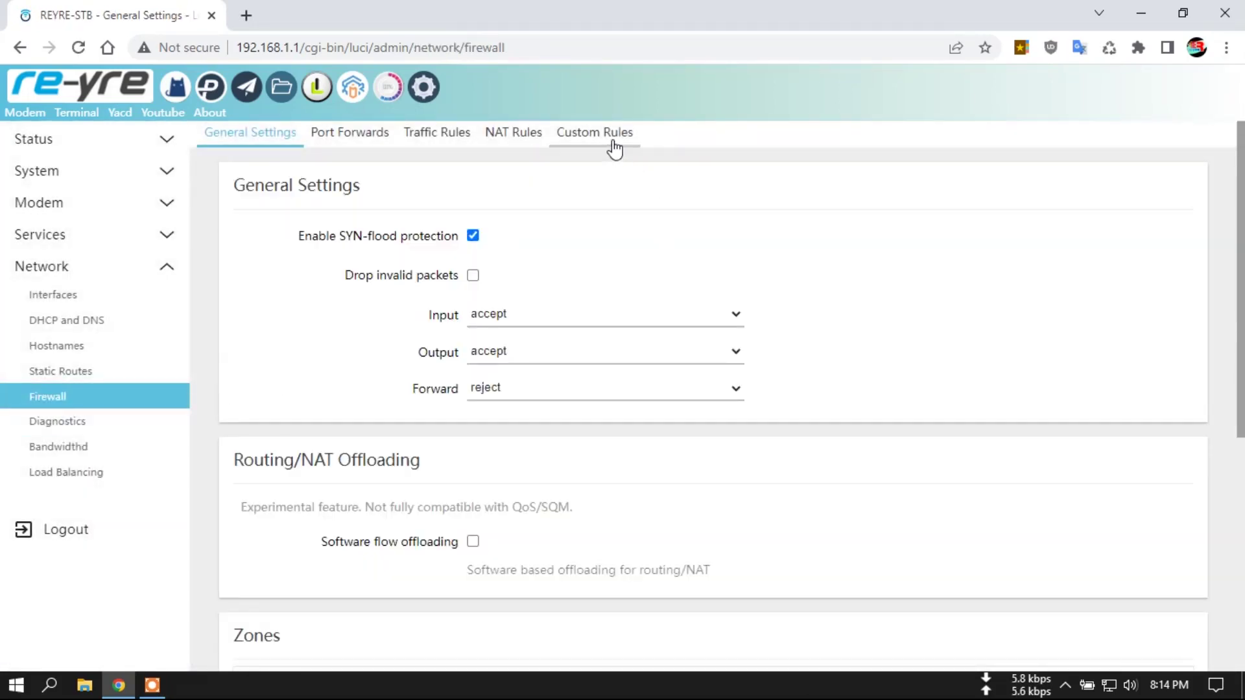
click(614, 149)
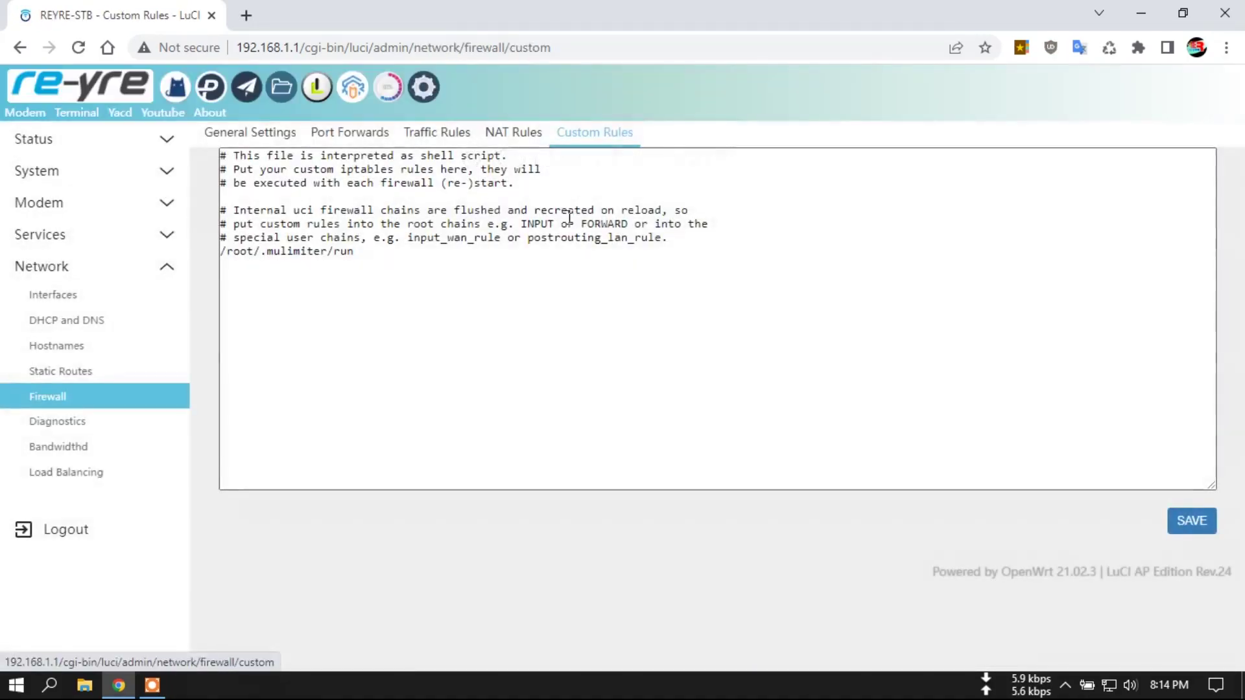
click(400, 269)
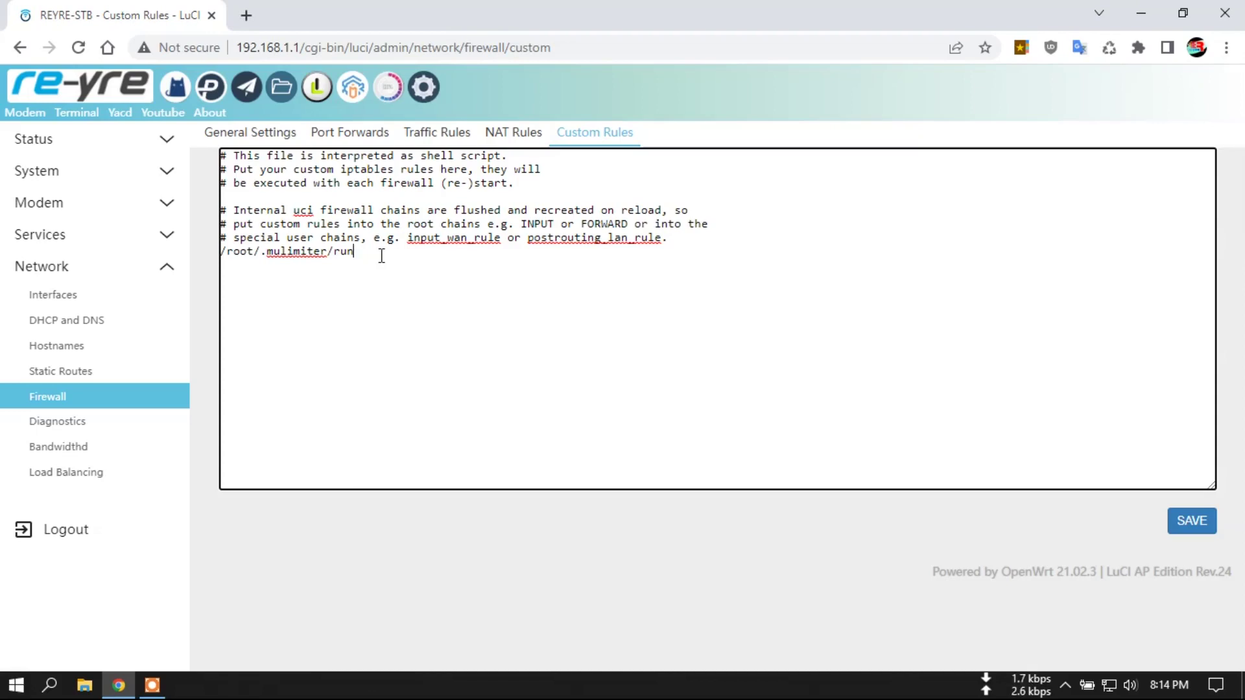
drag(372, 253, 221, 265)
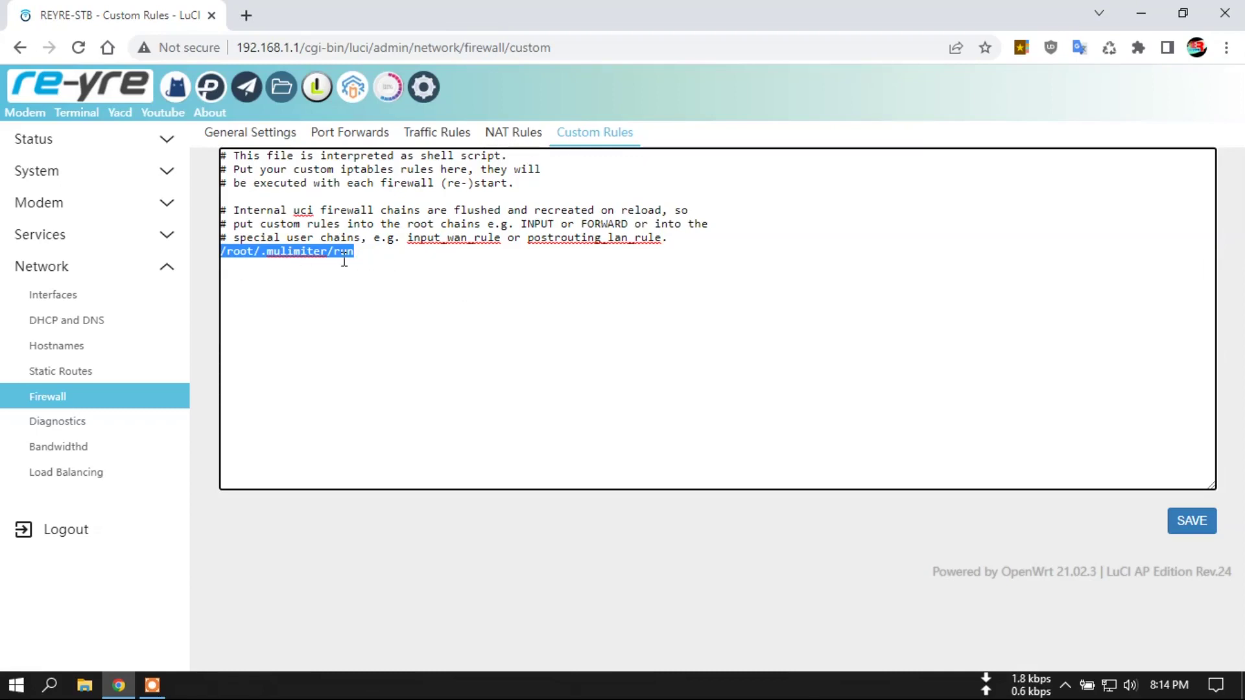
click(367, 255)
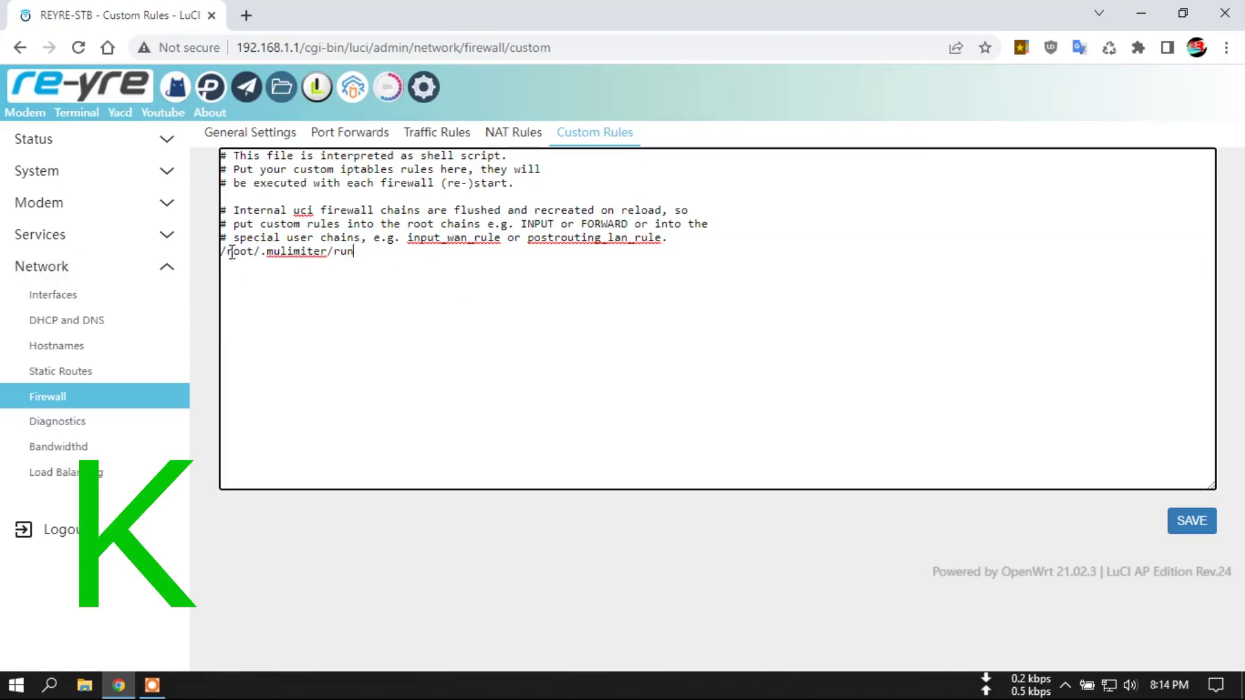
drag(227, 251, 389, 251)
click(386, 252)
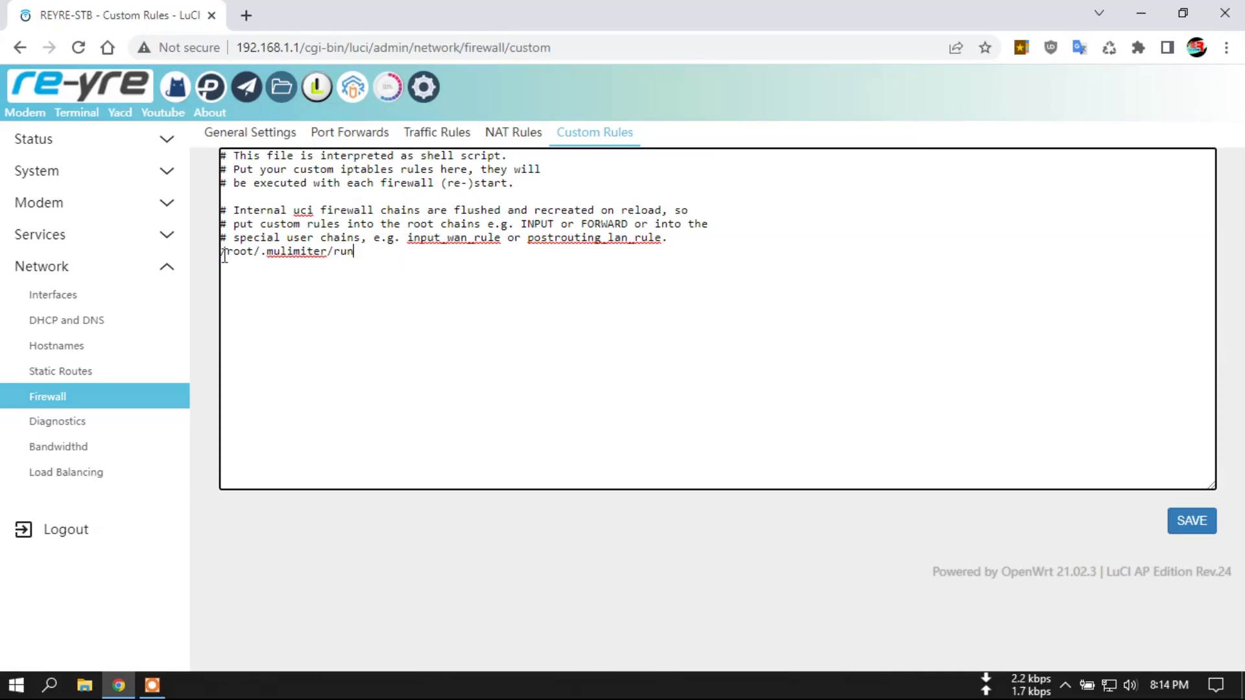
drag(241, 253, 214, 260)
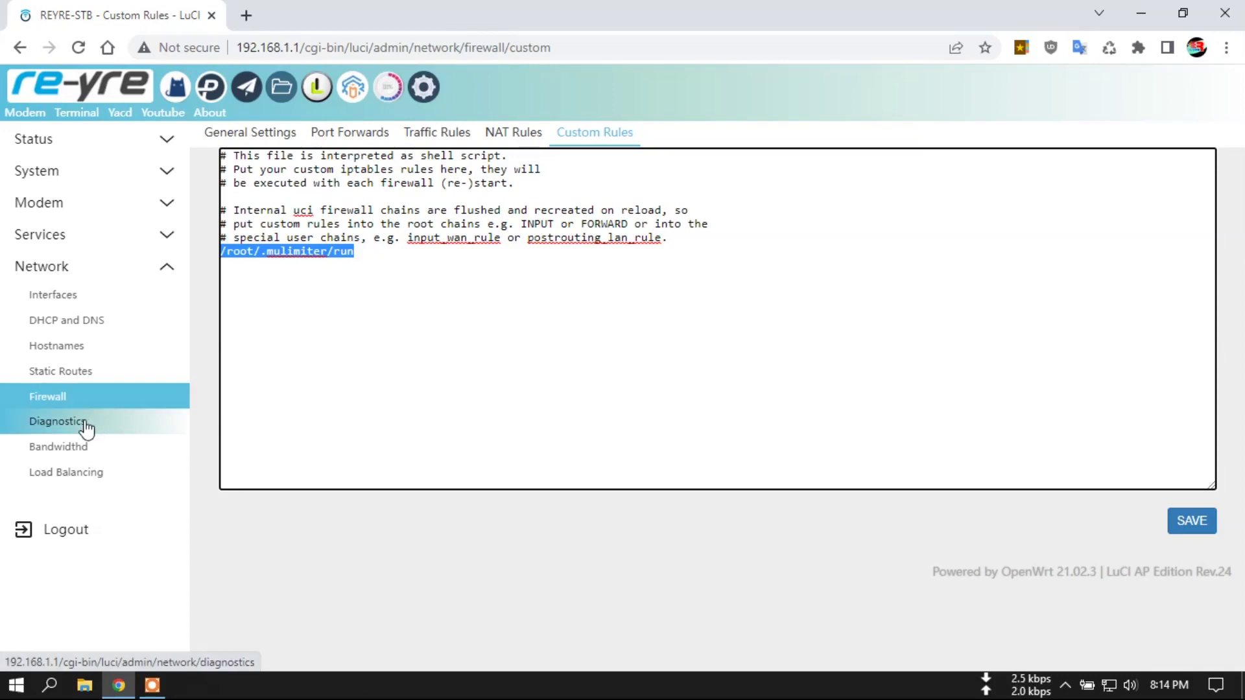
View the network Bandwidthd settings and the Load Balancing interface list
click(83, 448)
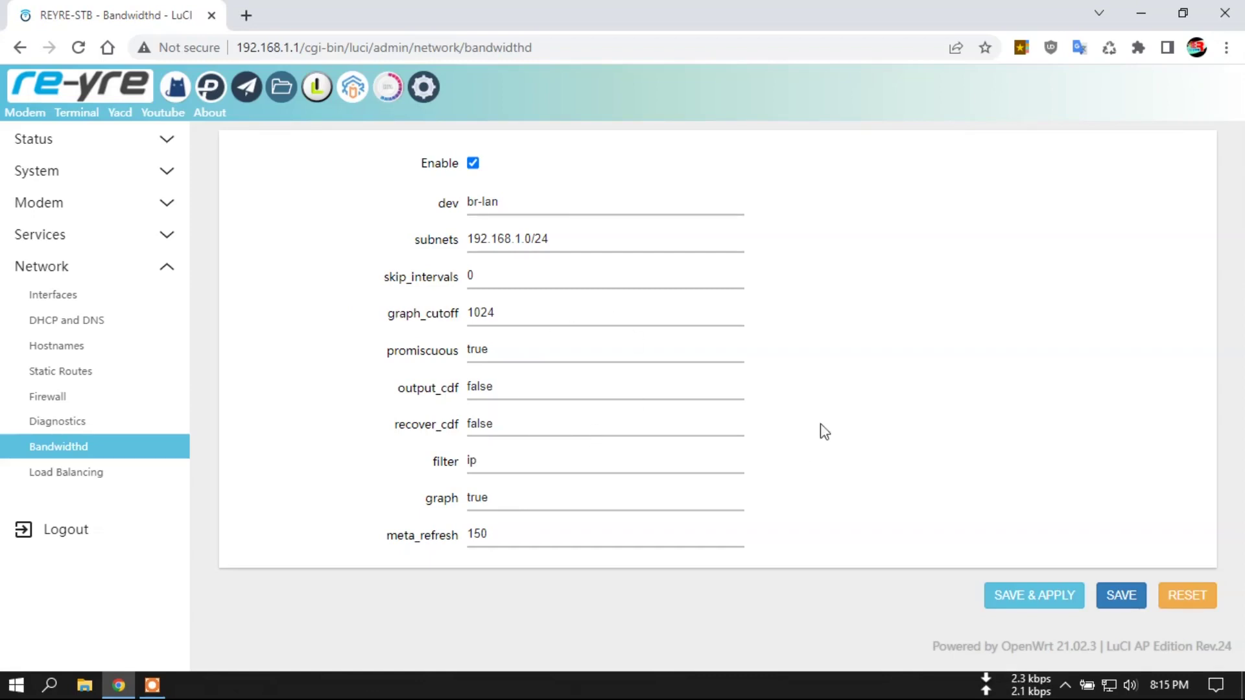
click(92, 473)
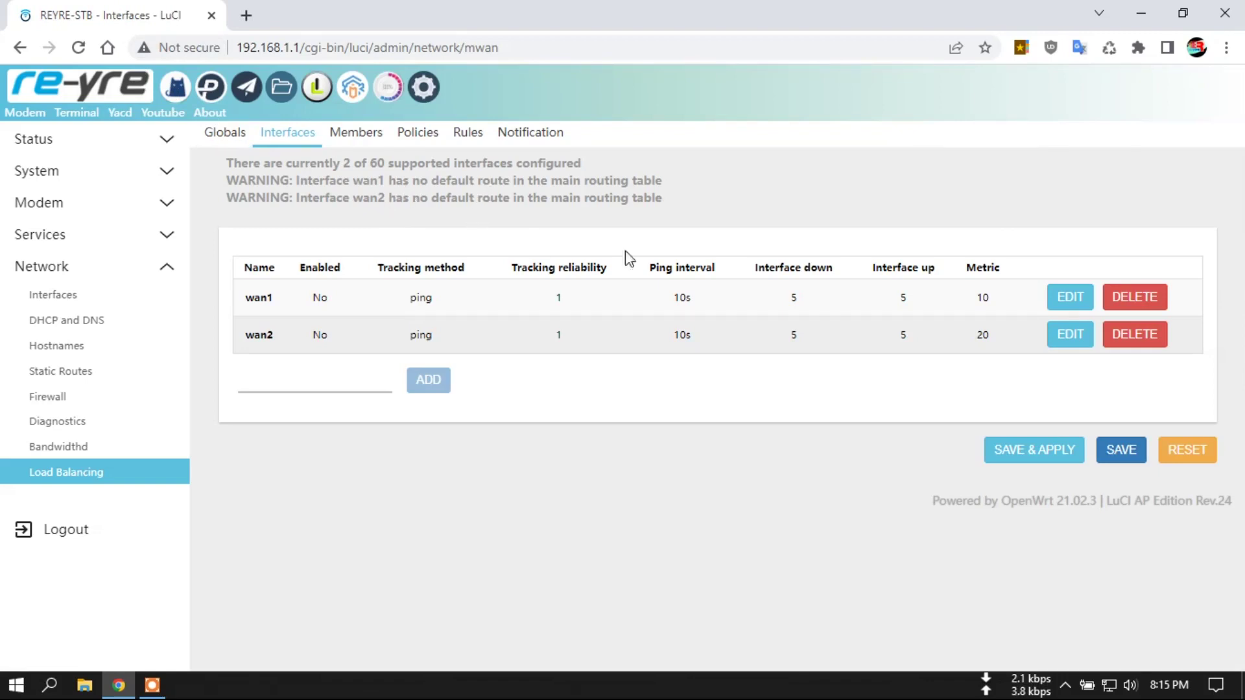
Return to the status overview and review its system, memory, network and DHCP lease sections
click(81, 94)
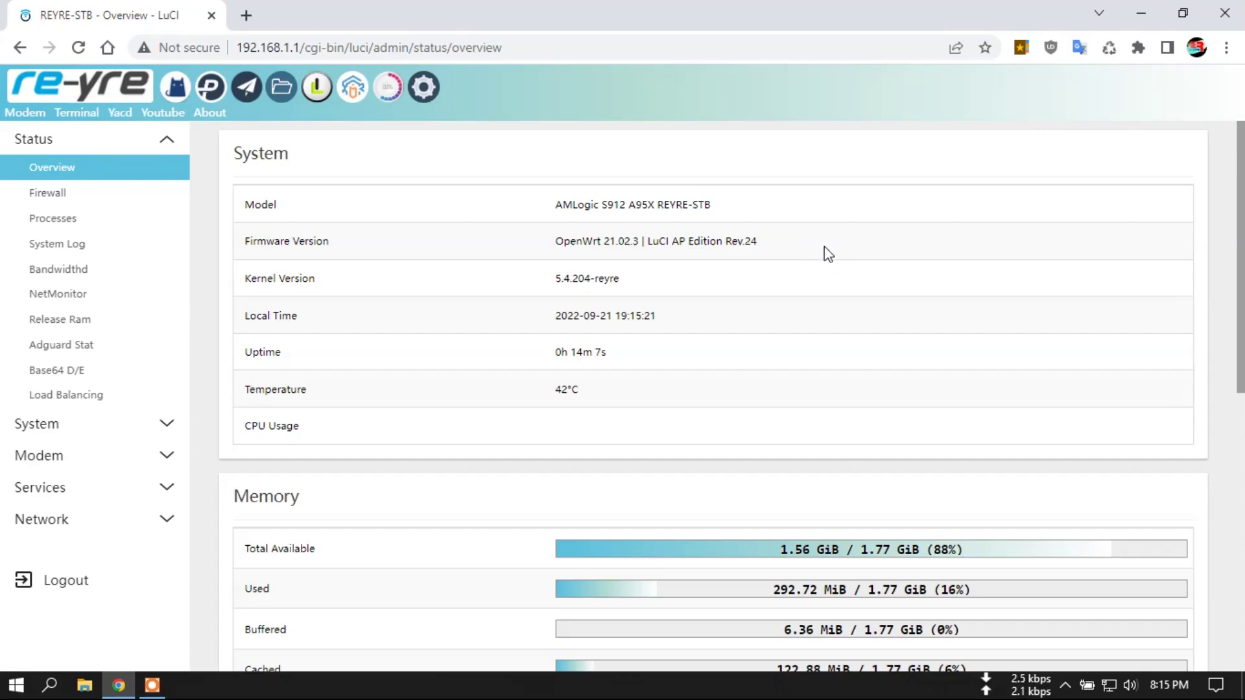
scroll(778, 327, down, 10)
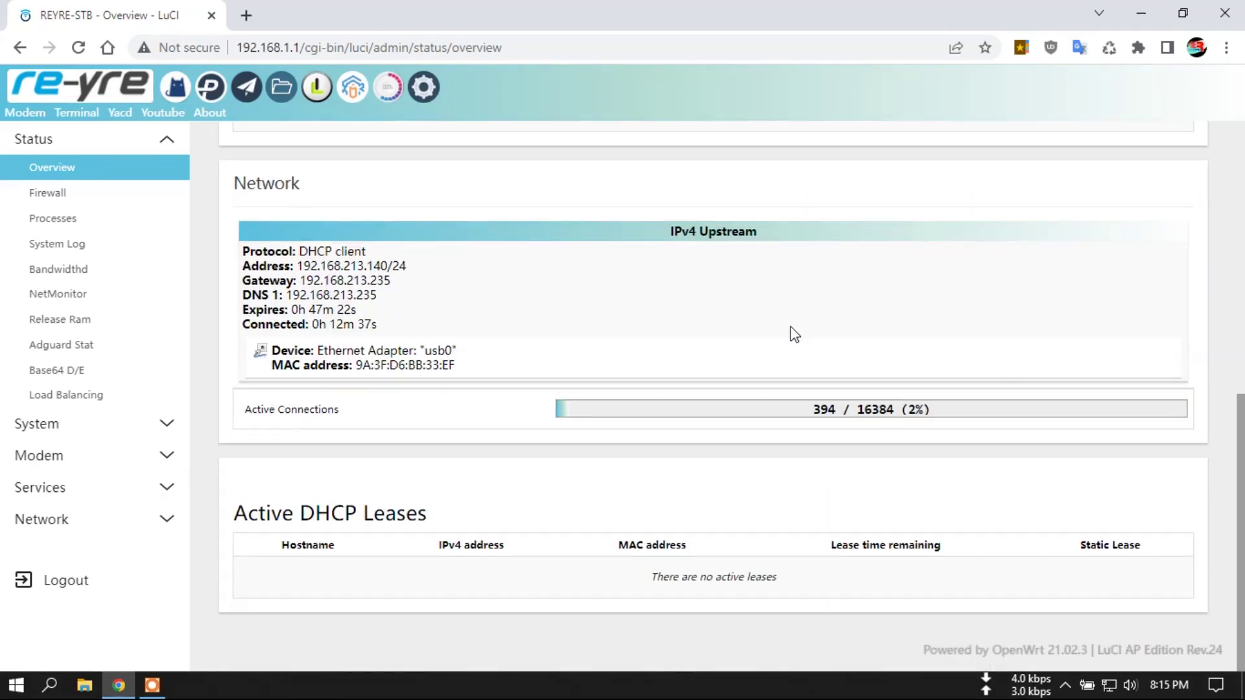
scroll(795, 334, up, 10)
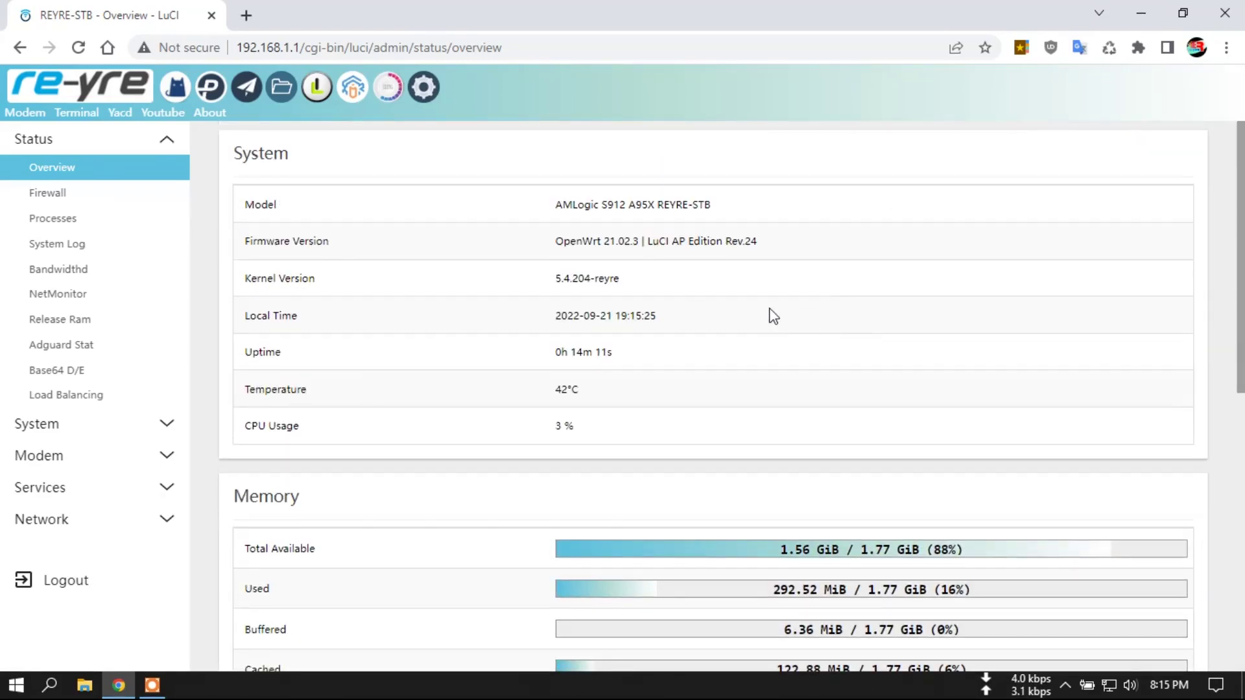